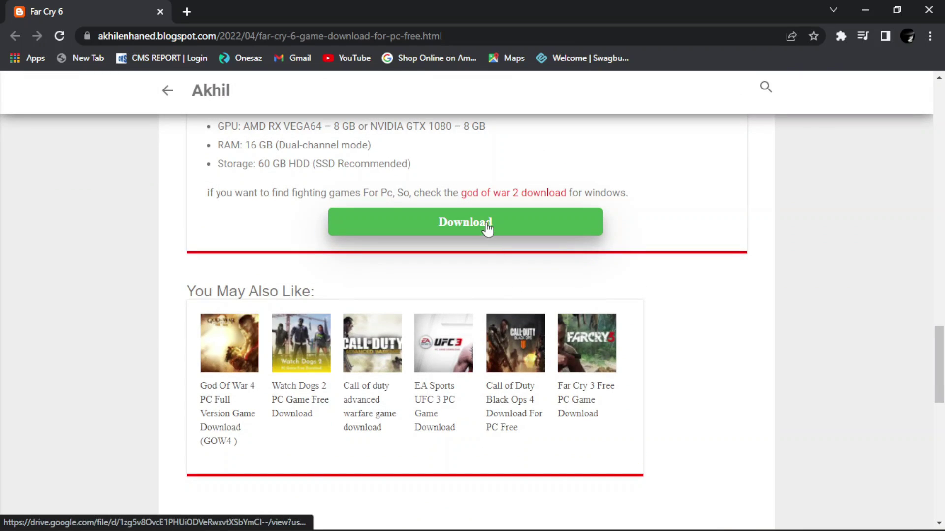
Open the Far Cry 6 download link, select the whole magnet link in Far Cry 6.txt for copying, and minimize the browser.
left_click(483, 224)
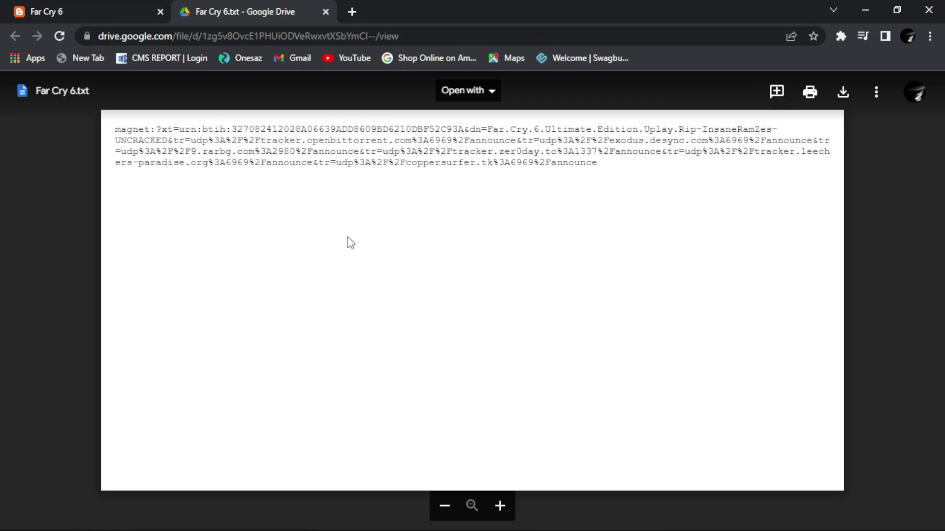
key("ctrl+a")
left_click_drag(590, 196, 108, 141)
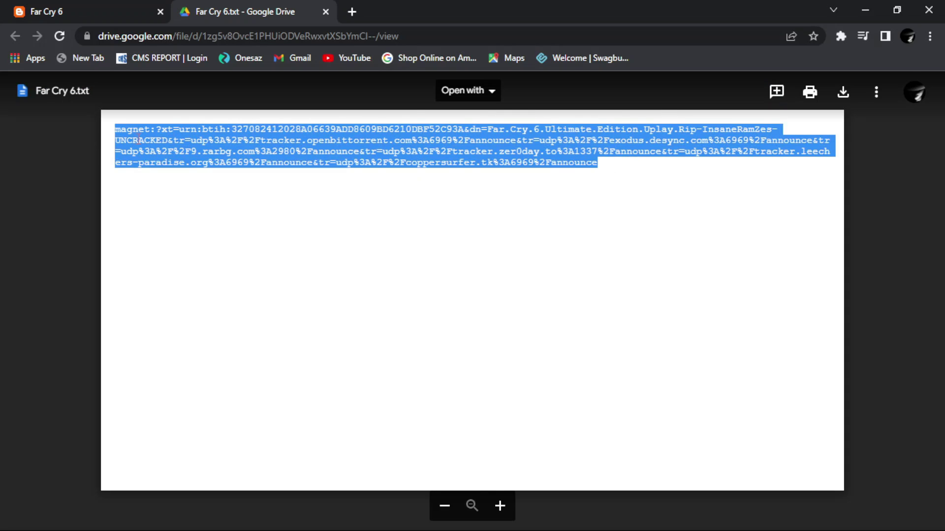
left_click(868, 6)
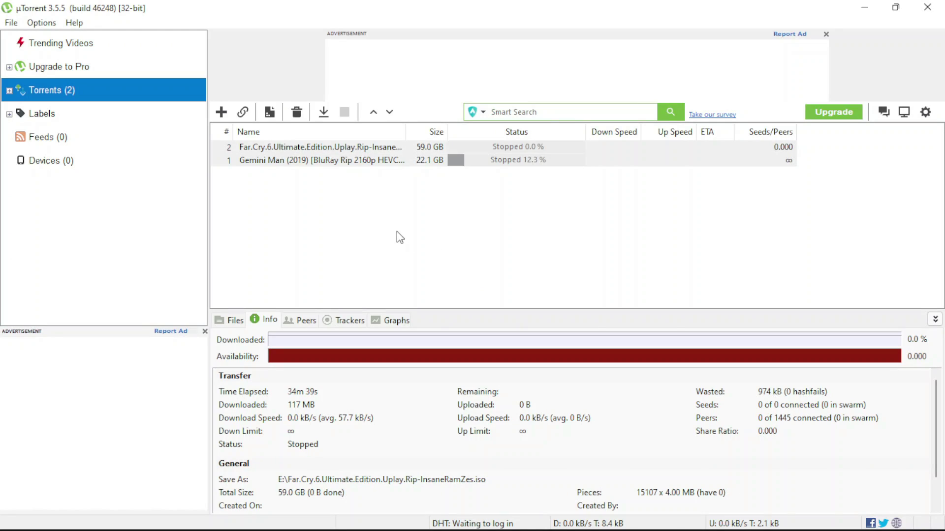
Add the Far Cry 6 torrent from the copied magnet URL, with E:\ as the save location.
left_click(243, 112)
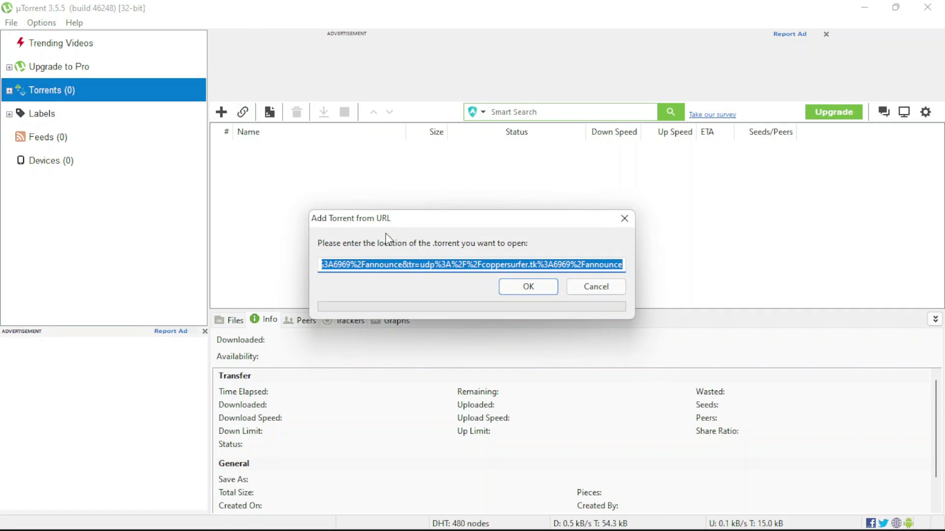
left_click(527, 287)
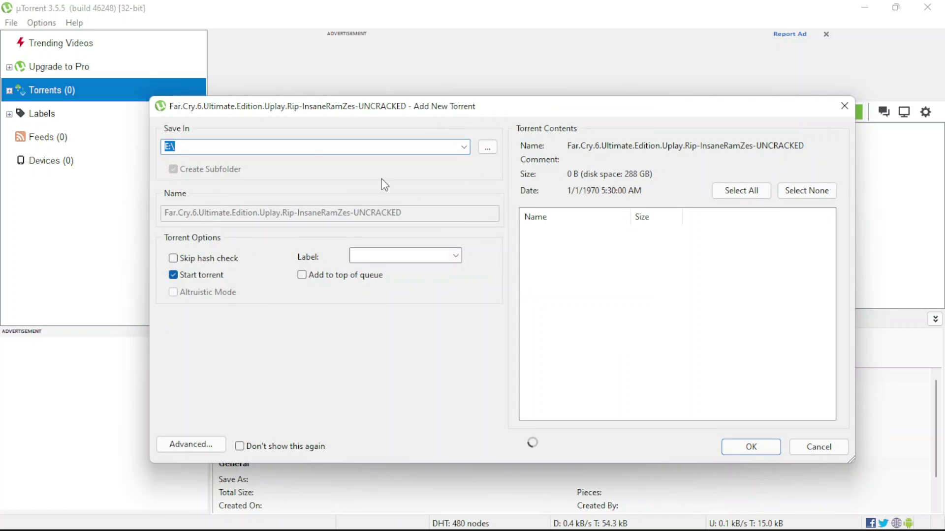
left_click(495, 149)
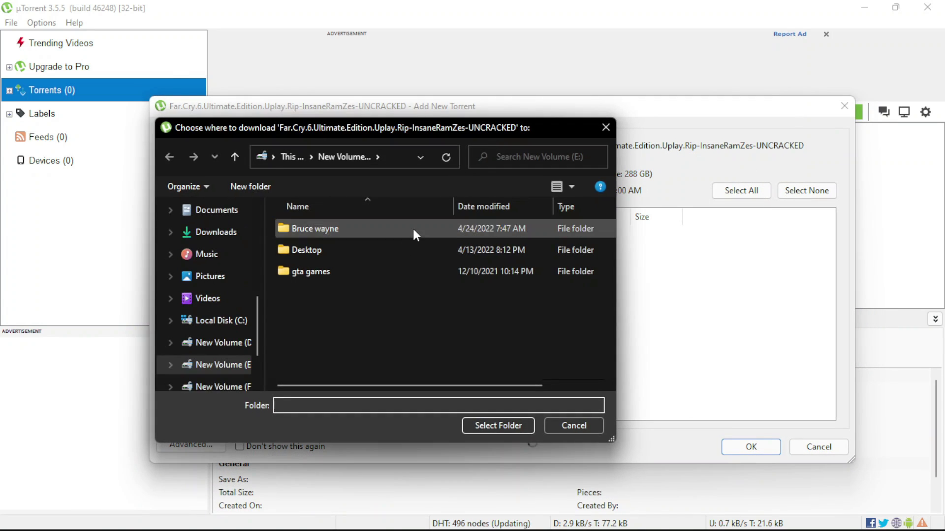
left_click(494, 427)
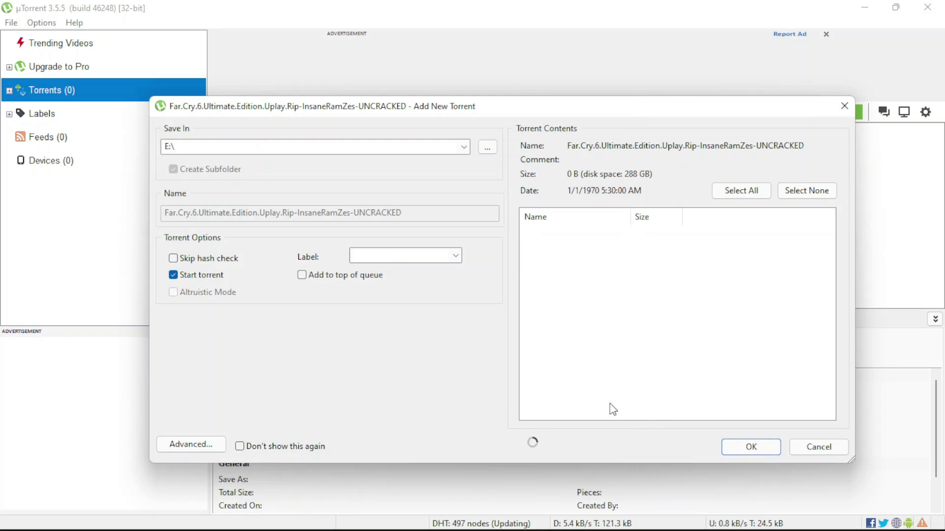
left_click(739, 447)
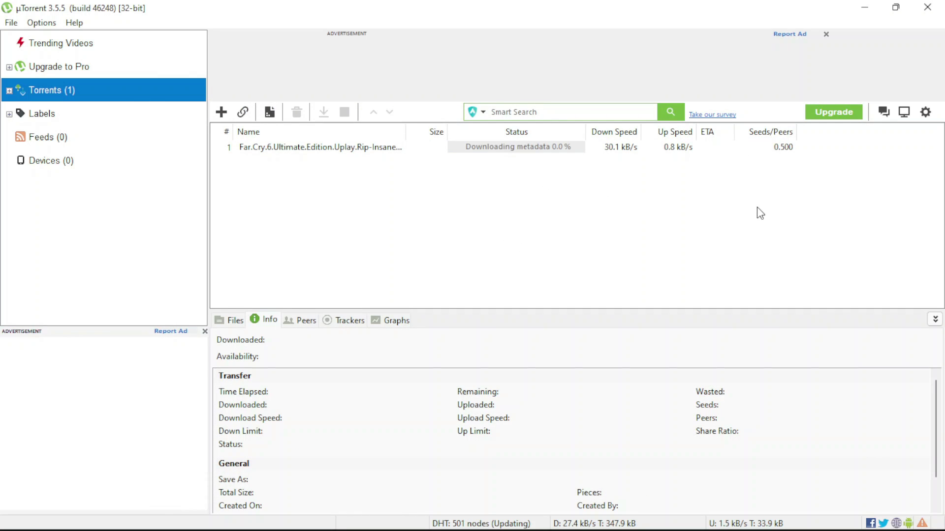
Change the bandwidth allocation of the Far Cry 6 torrent.
right_click(510, 147)
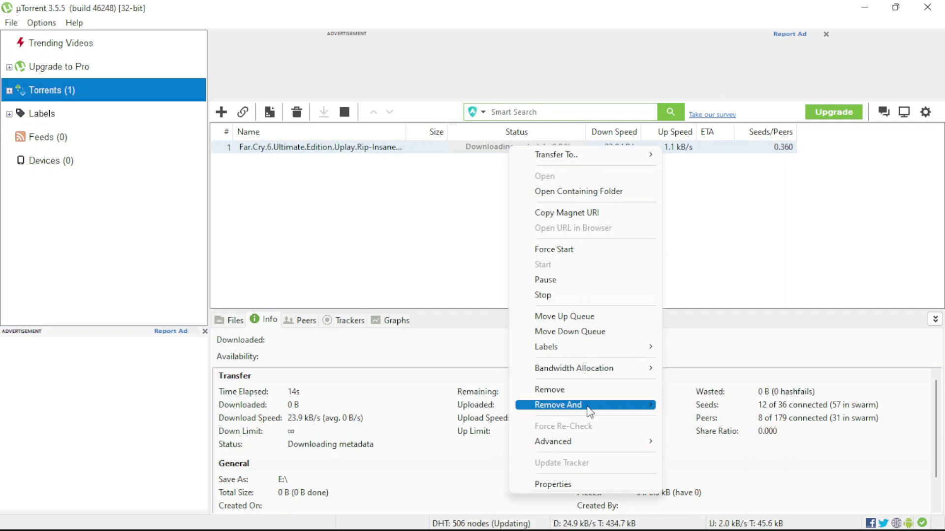
mouse_move(642, 448)
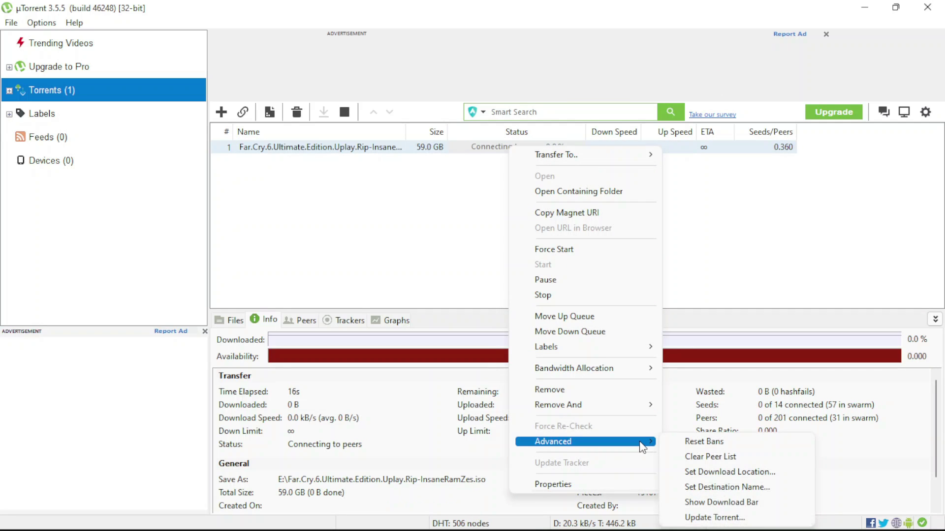
mouse_move(640, 369)
left_click(696, 366)
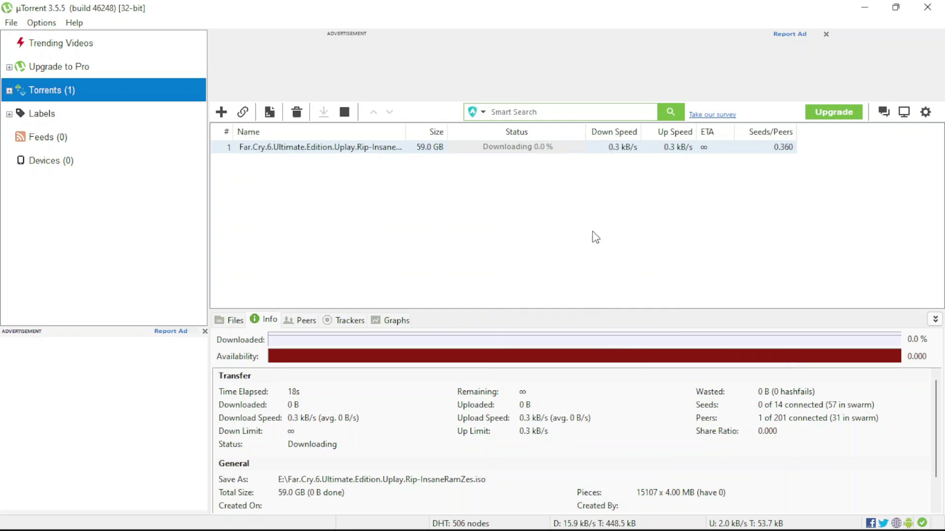
left_click(606, 226)
Minimize the torrent client and the recording software, and refresh the desktop.
left_click(865, 7)
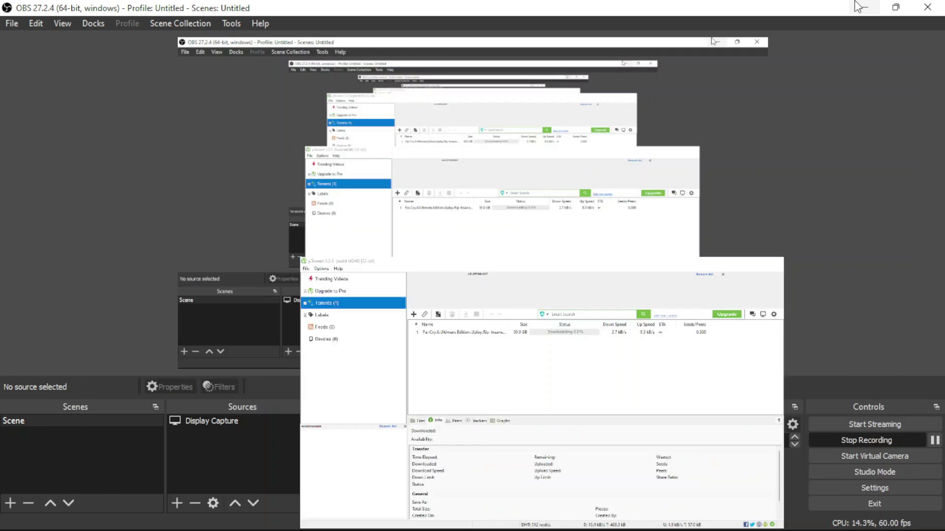
left_click(865, 7)
left_click(881, 7)
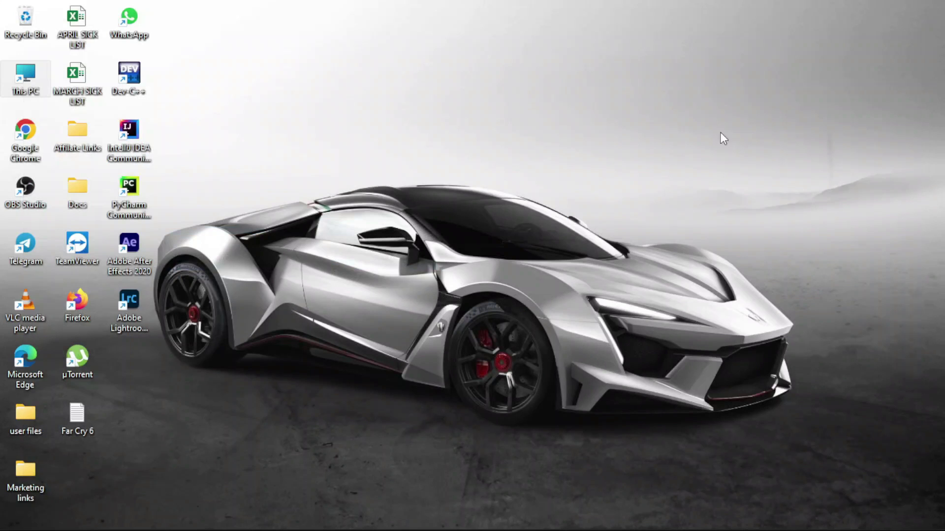
right_click(735, 211)
left_click(757, 214)
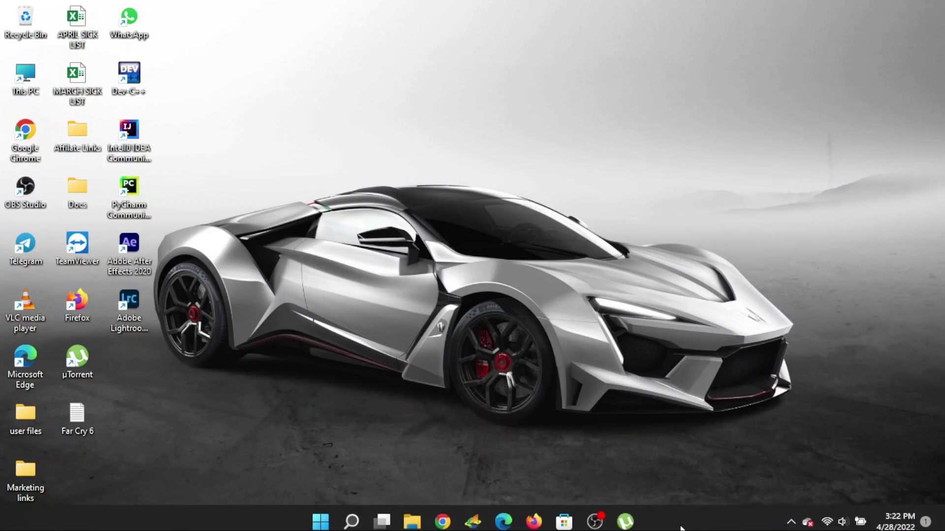
left_click(595, 521)
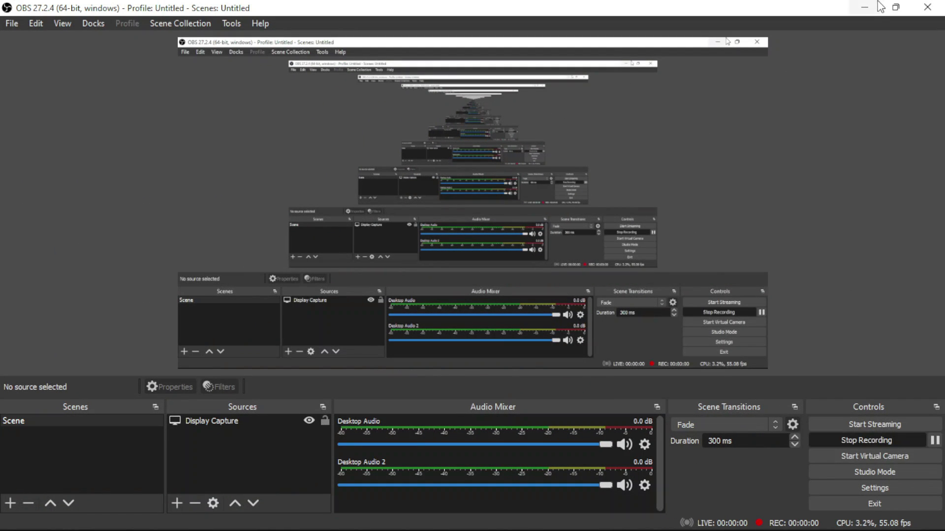
left_click(864, 7)
right_click(765, 177)
left_click(786, 181)
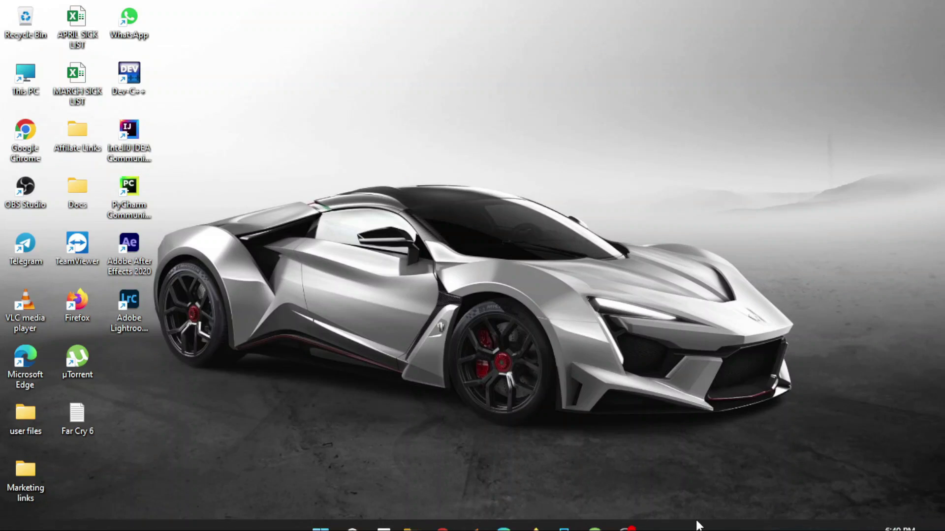
Switch to µTorrent, stop seeding the Far Cry 6 torrent, and close the window.
left_click(595, 514)
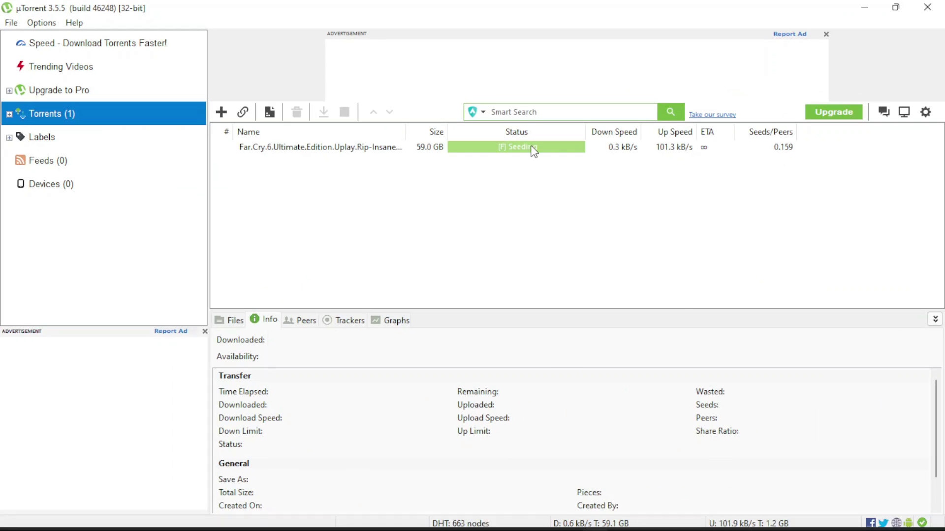
right_click(532, 147)
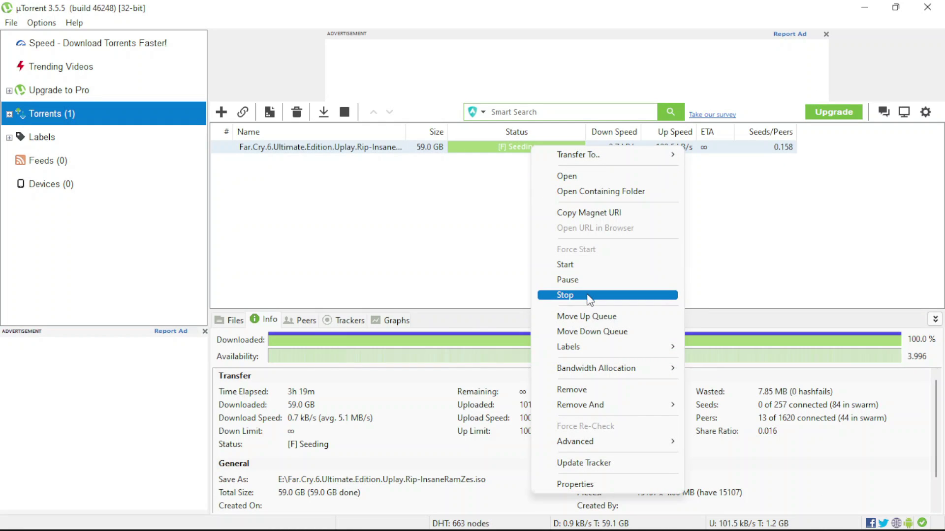
left_click(565, 295)
left_click(927, 7)
Browse to New Volume (E:) in File Explorer and select the Far Cry 6 disc image file.
double_click(18, 74)
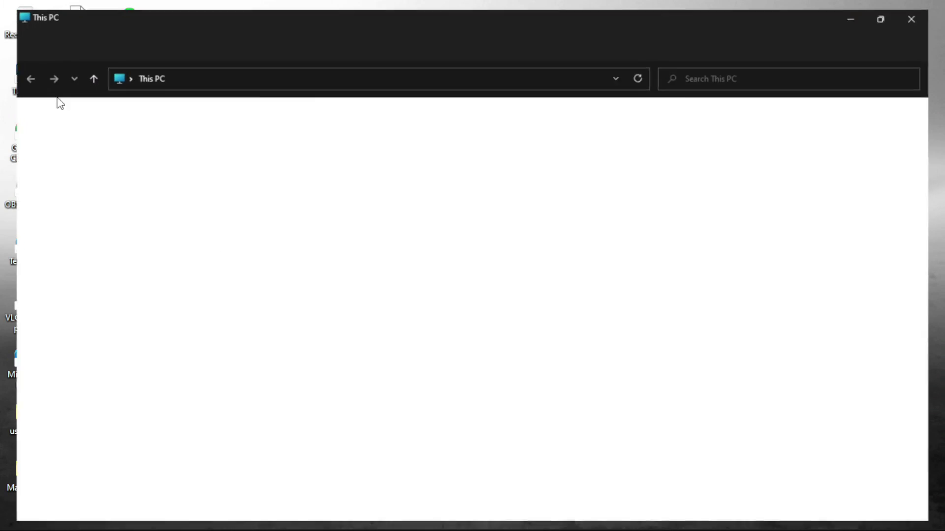
double_click(531, 228)
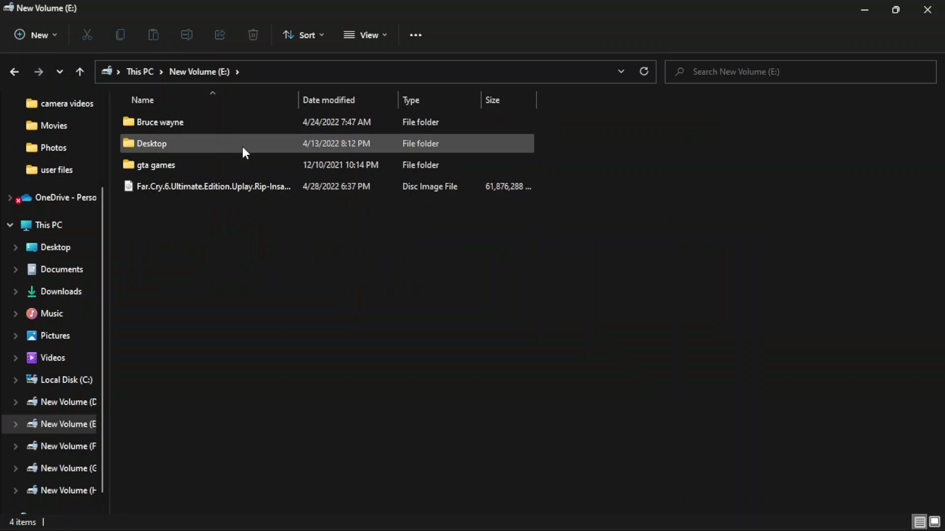
left_click(241, 192)
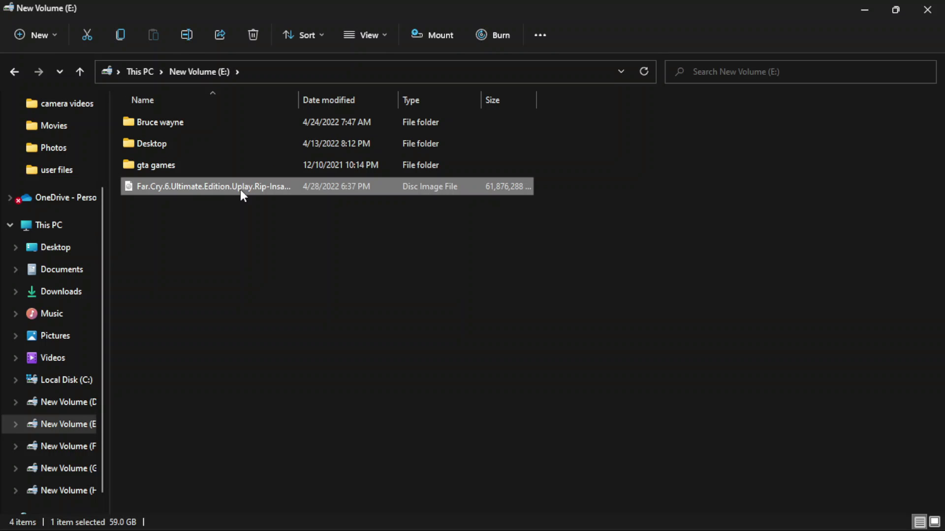
Open Google Chrome and search Google for "poweriso download".
mouse_move(398, 520)
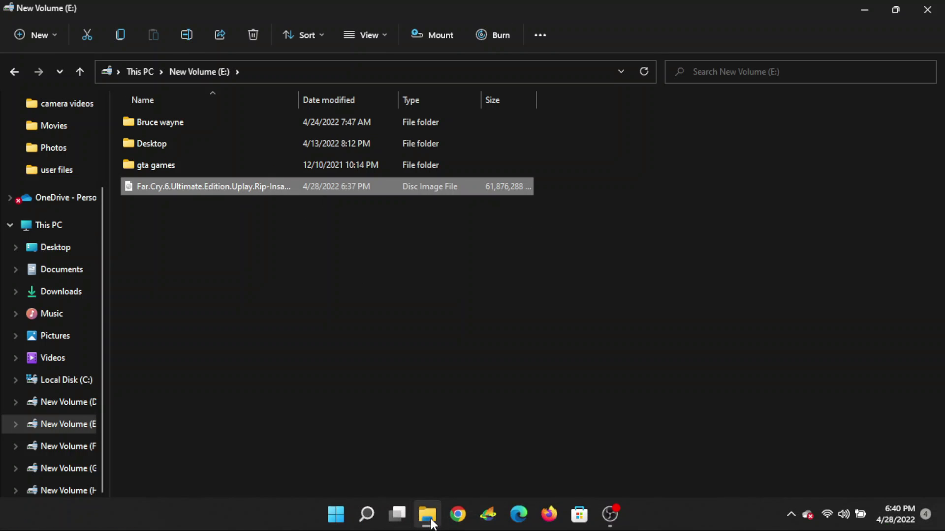
left_click(457, 514)
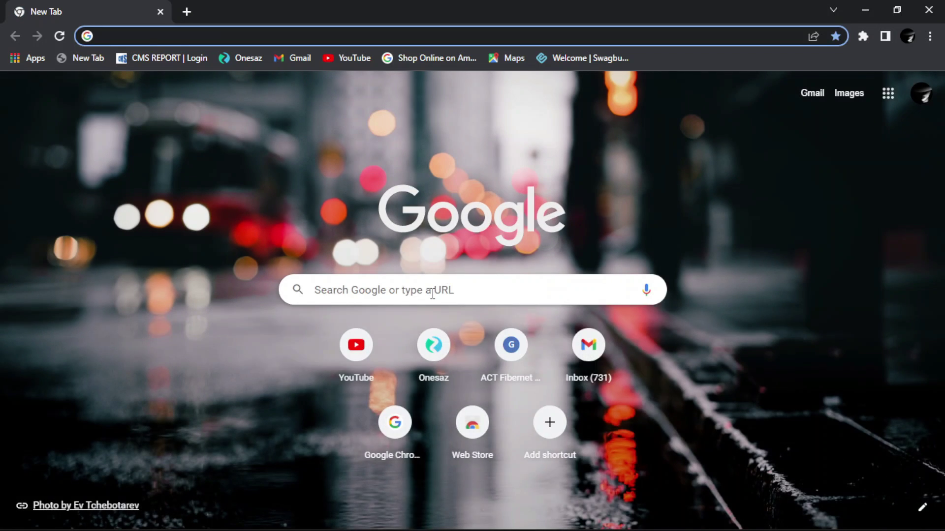
left_click(433, 292)
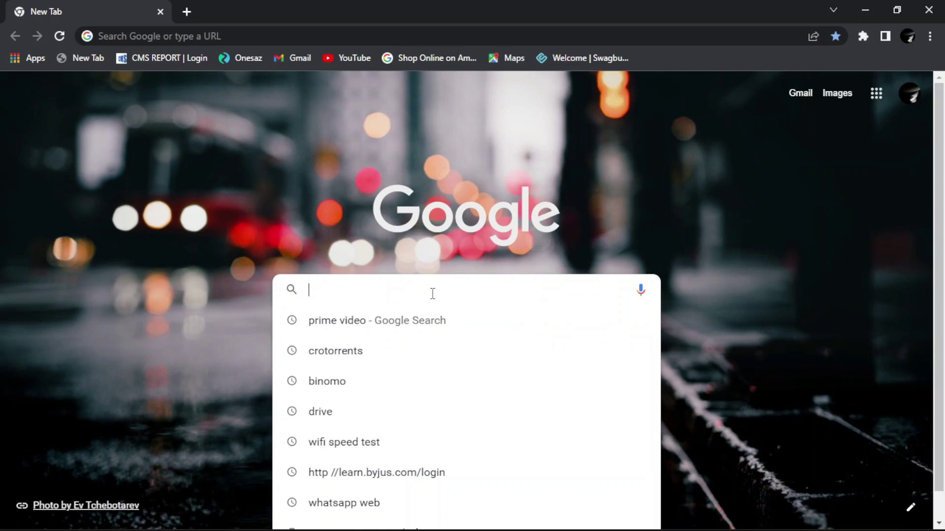
type("power")
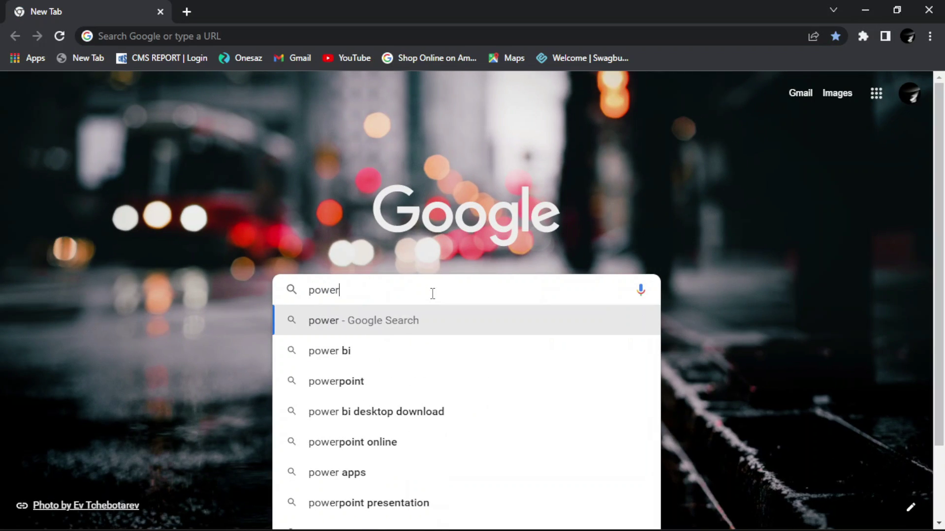
type("is")
key("Down")
key("Down")
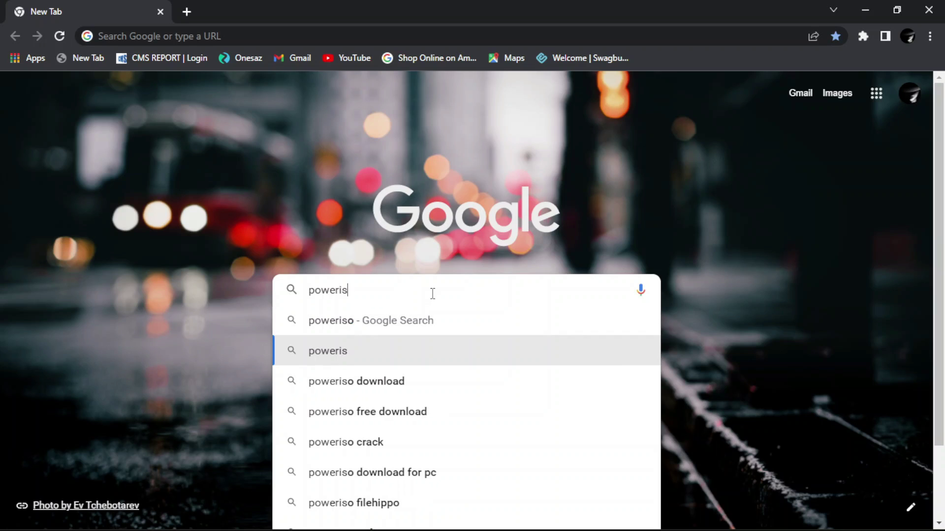
key("Return")
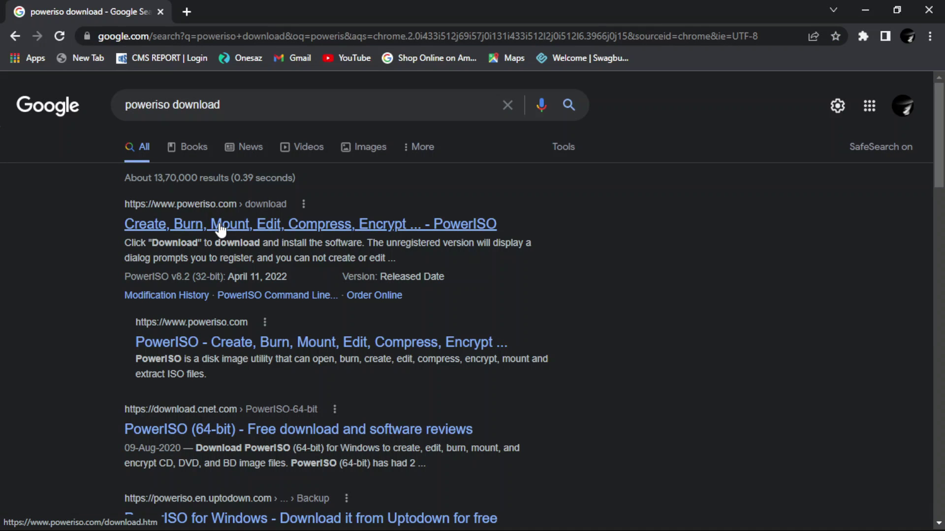
Open the official PowerISO download page and download PowerISO v8.2 (64-bit).
left_click(220, 228)
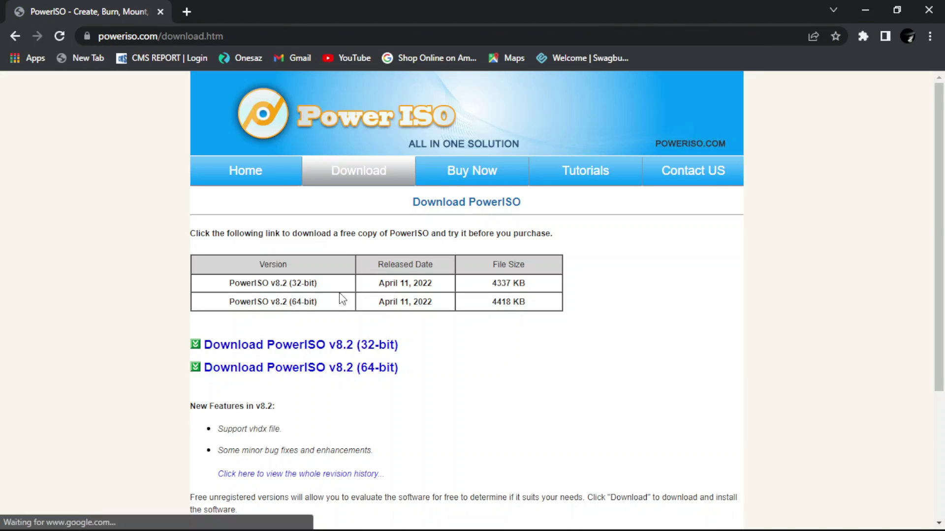
left_click(302, 374)
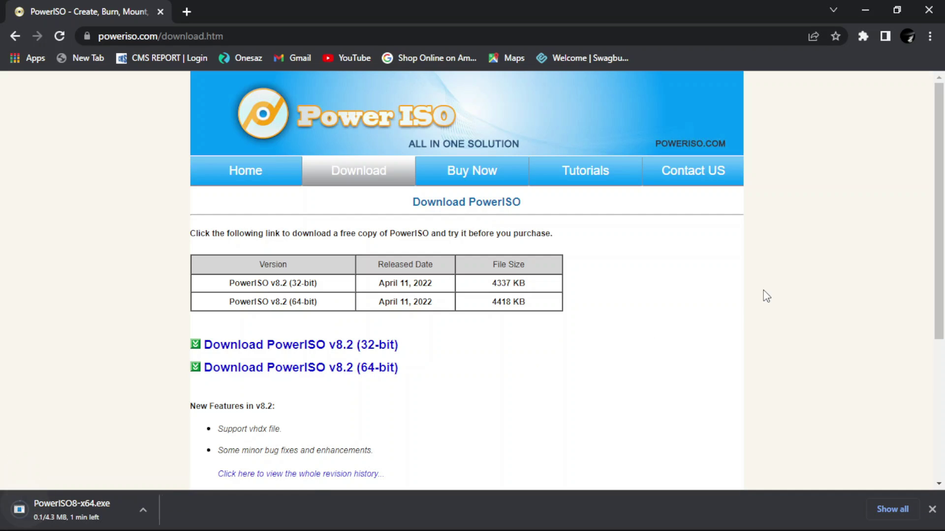
Open the browser's download list and remove the steam_api64 (1).zip and steamclient64.zip entries.
left_click(929, 36)
left_click(837, 126)
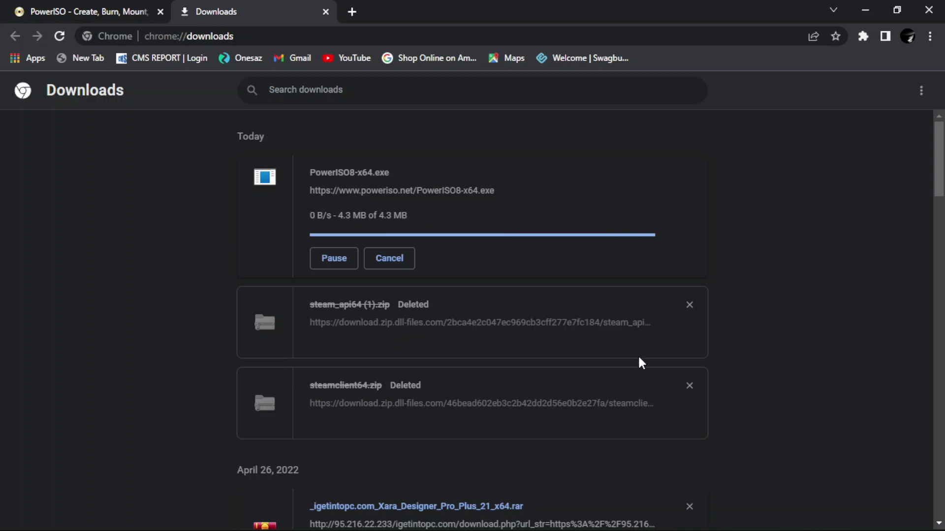
left_click(688, 305)
left_click(688, 305)
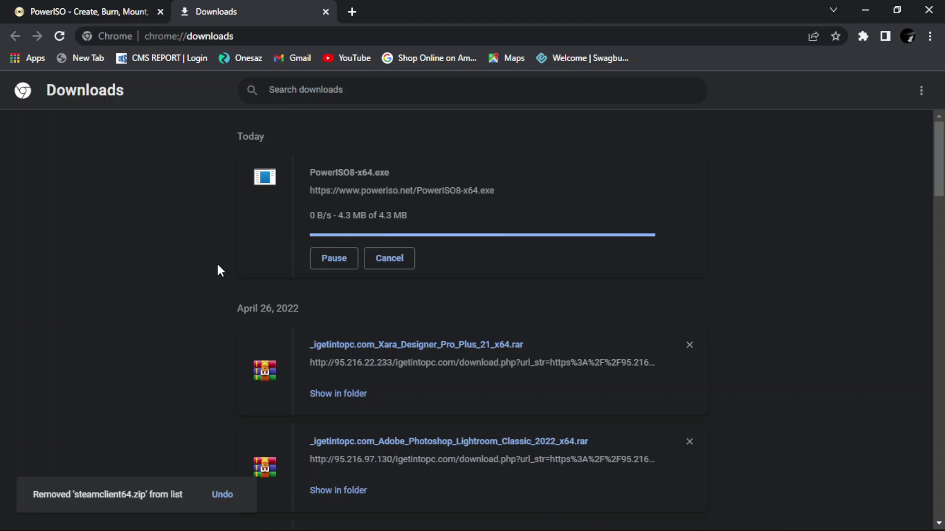
Show the downloaded PowerISO8-x64 file in its folder and launch the installer.
left_click(354, 230)
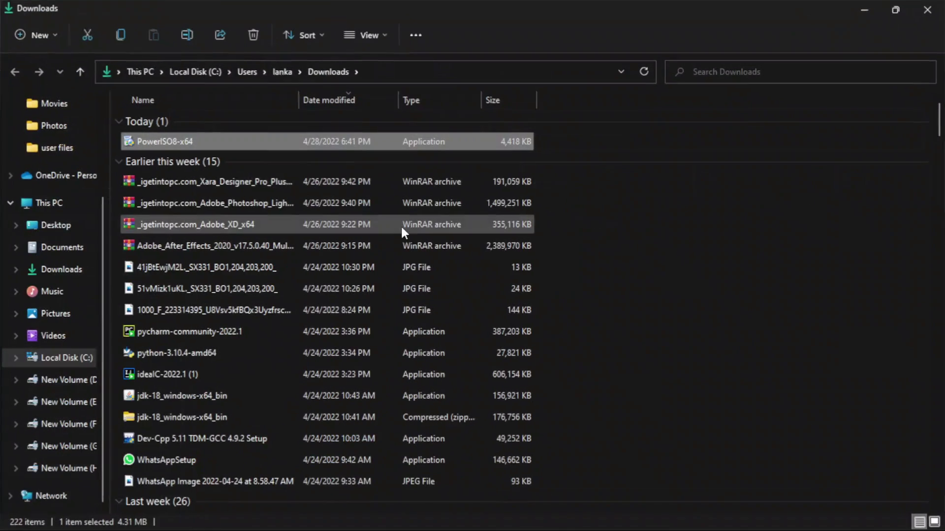
double_click(251, 140)
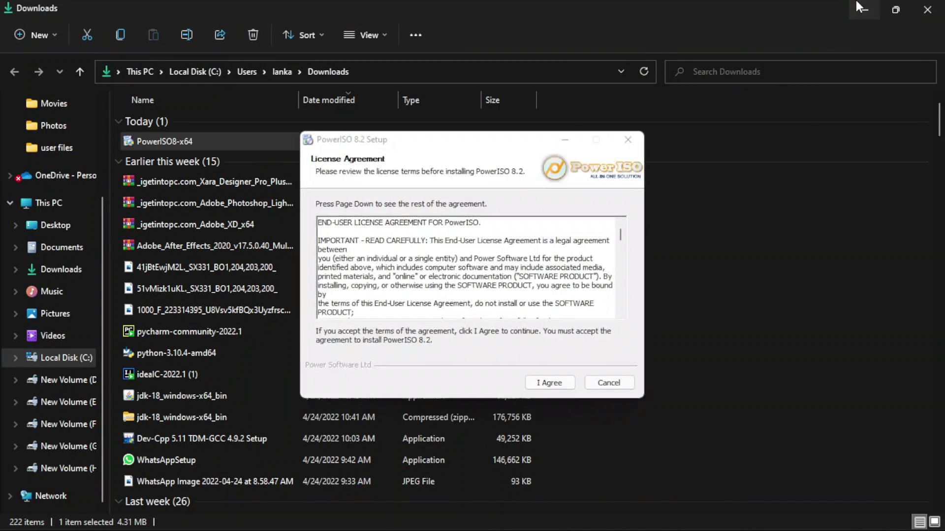
Minimize the windows behind the PowerISO 8.2 setup and accept its license agreement.
left_click(863, 11)
left_click(876, 9)
left_click(864, 9)
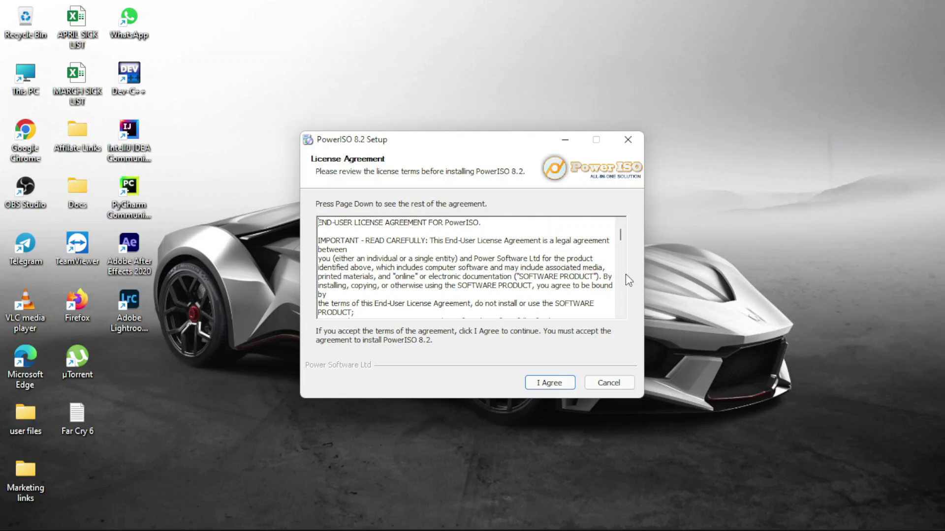
left_click(545, 383)
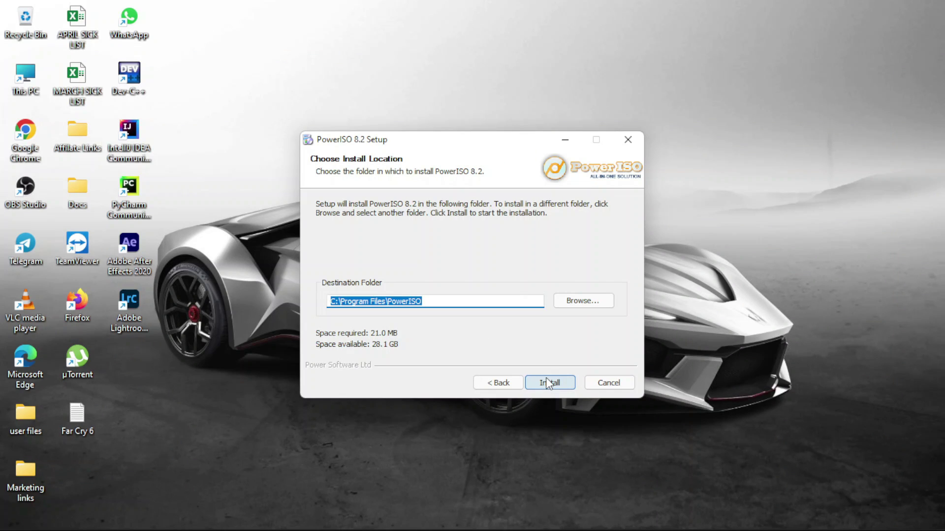
Install PowerISO 8.2 into C:\Program Files\PowerISO and finish the setup with its default file associations and drive options.
left_click(546, 379)
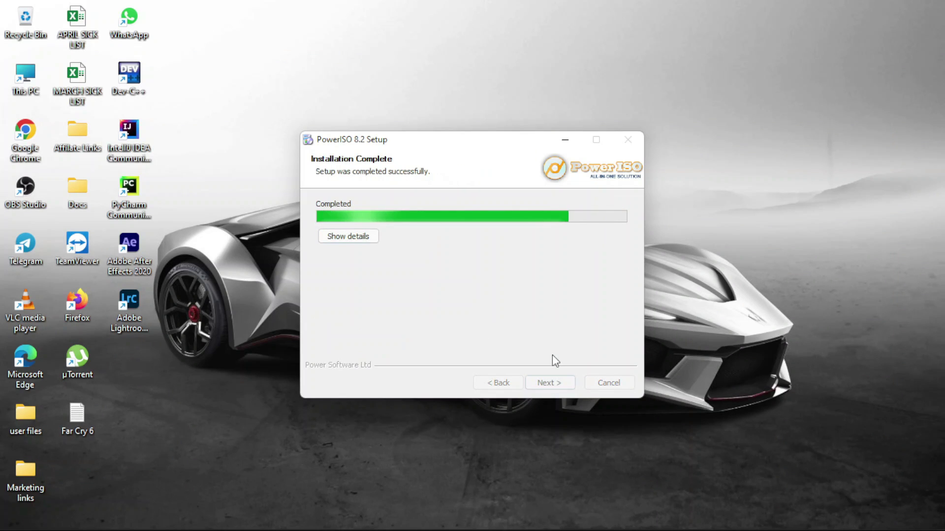
left_click(557, 379)
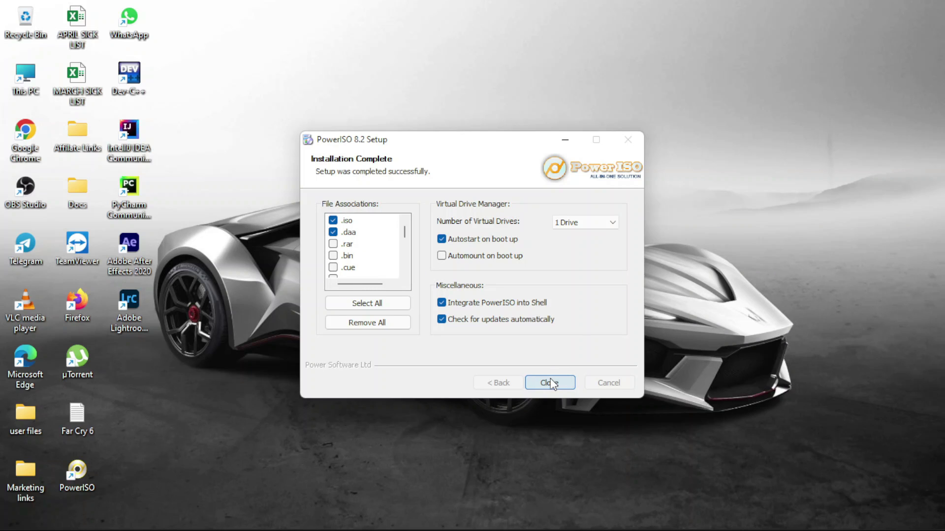
left_click(551, 383)
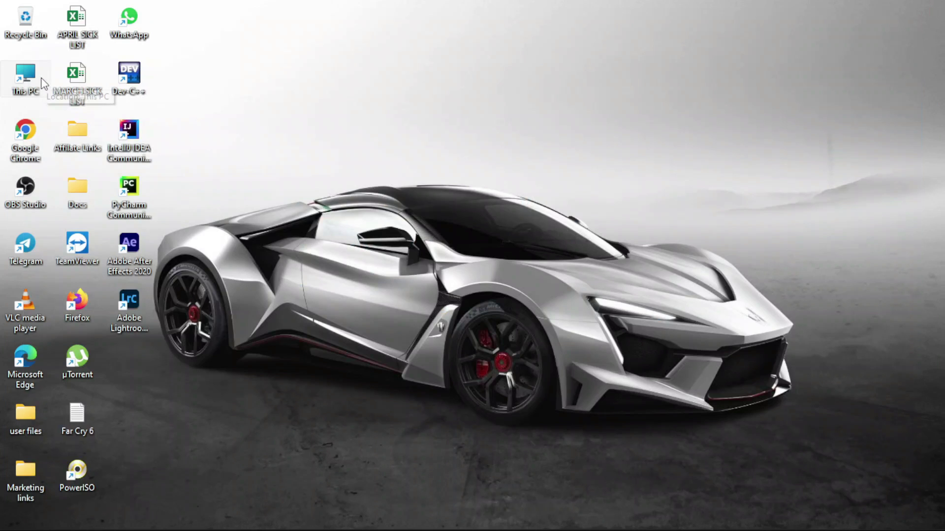
Open New Volume (E:) from This PC to reach the downloaded Far Cry 6 image.
double_click(26, 78)
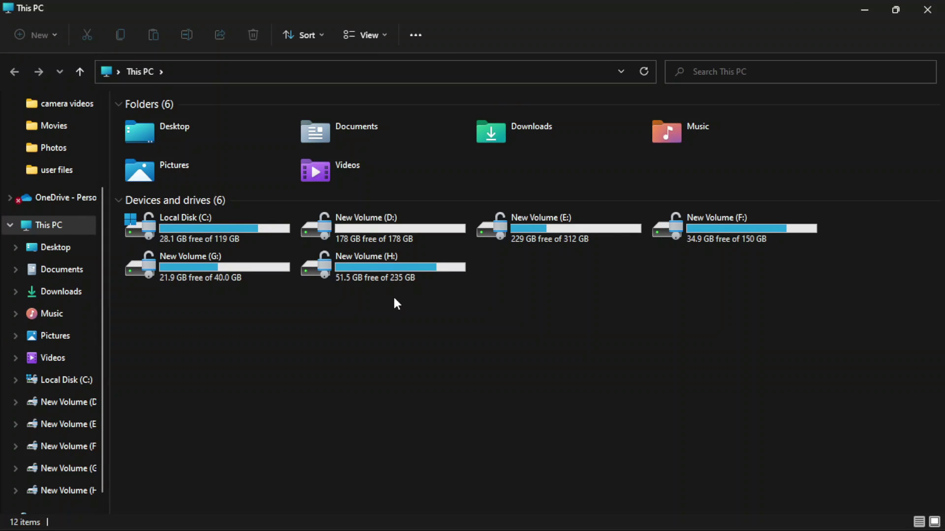
left_click(622, 236)
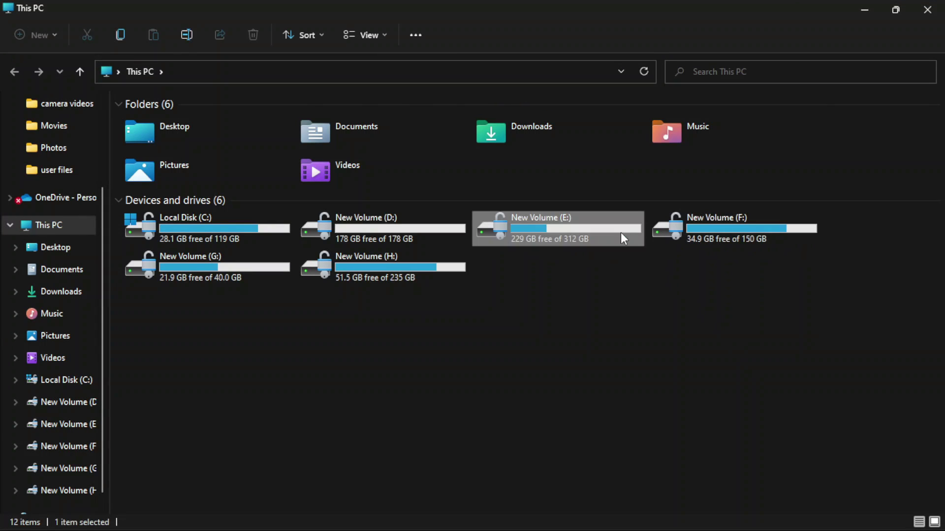
double_click(621, 232)
Try to set PowerISO's number of virtual drives to 1 from the Far Cry 6 image's context options.
double_click(355, 180)
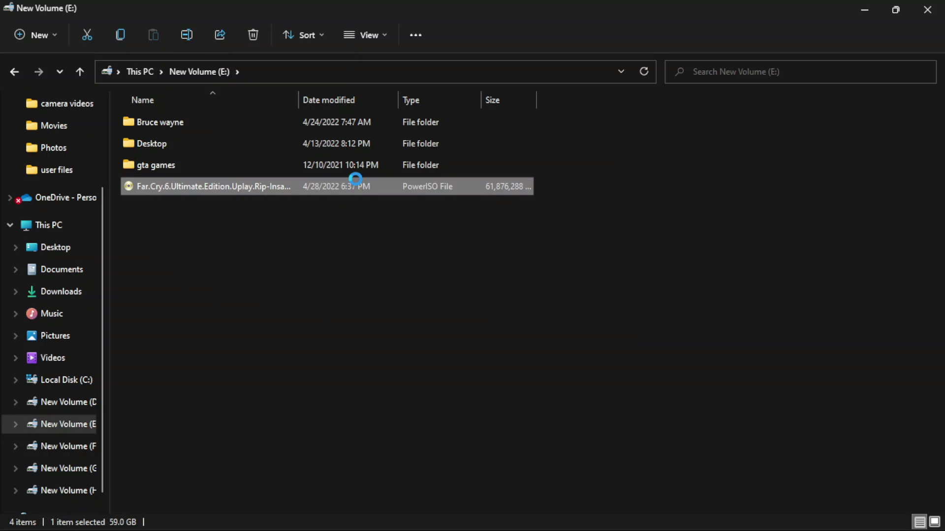
right_click(356, 179)
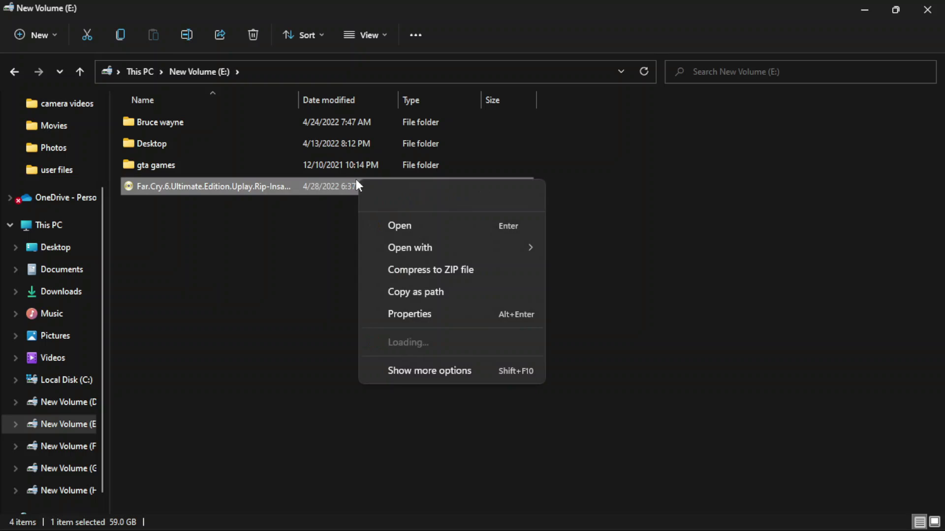
left_click(463, 370)
mouse_move(599, 237)
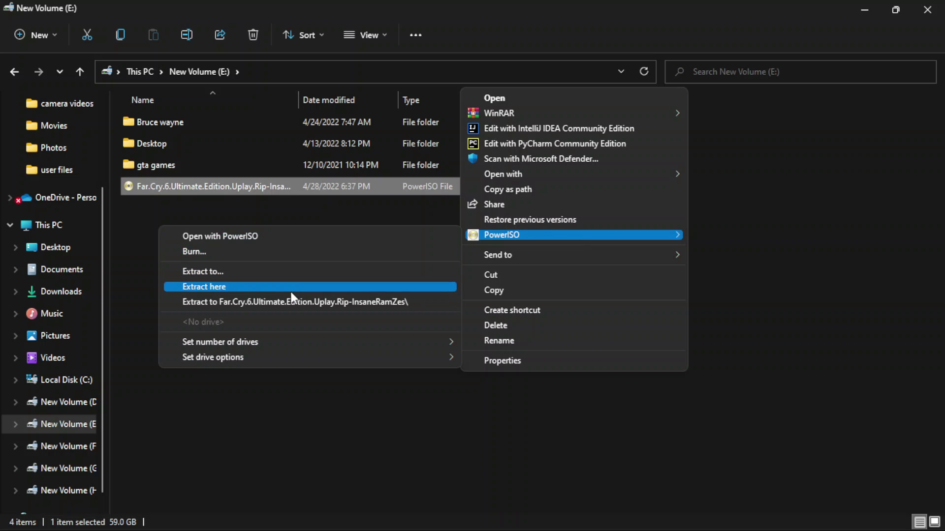
mouse_move(283, 340)
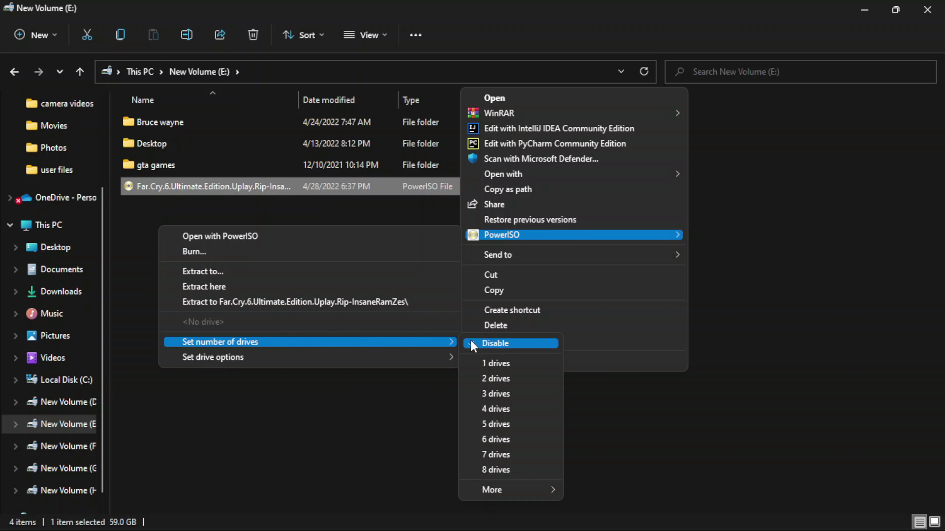
left_click(505, 364)
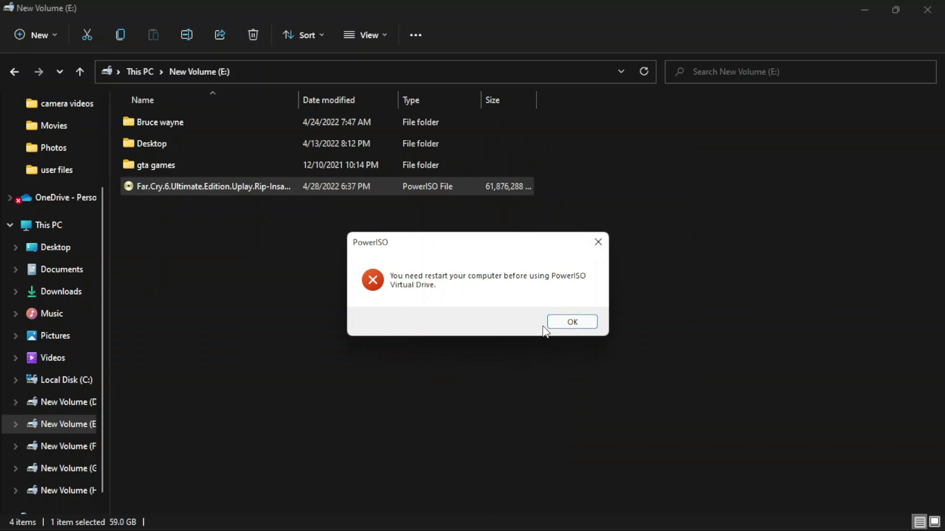
left_click(572, 323)
Bring up the Windows power options to restart the computer.
left_click(610, 515)
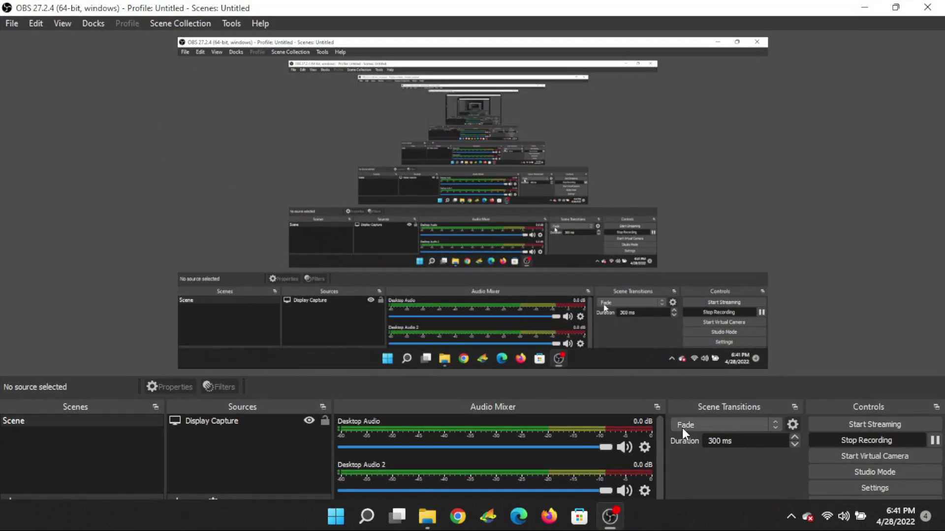
left_click(334, 515)
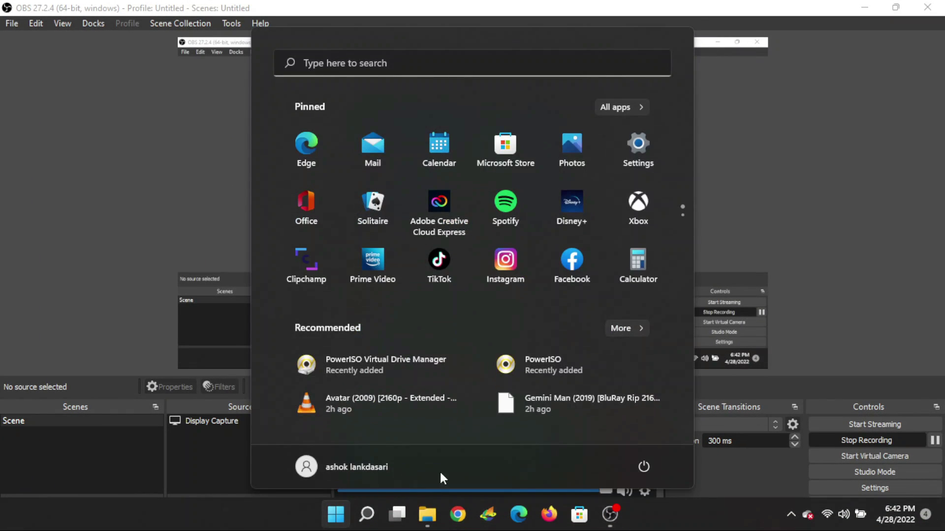
left_click(641, 469)
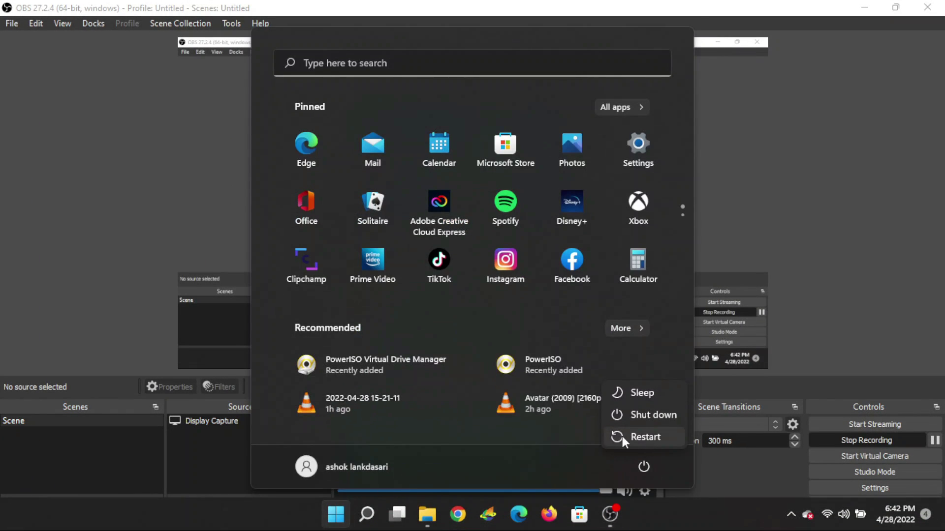
key("Escape")
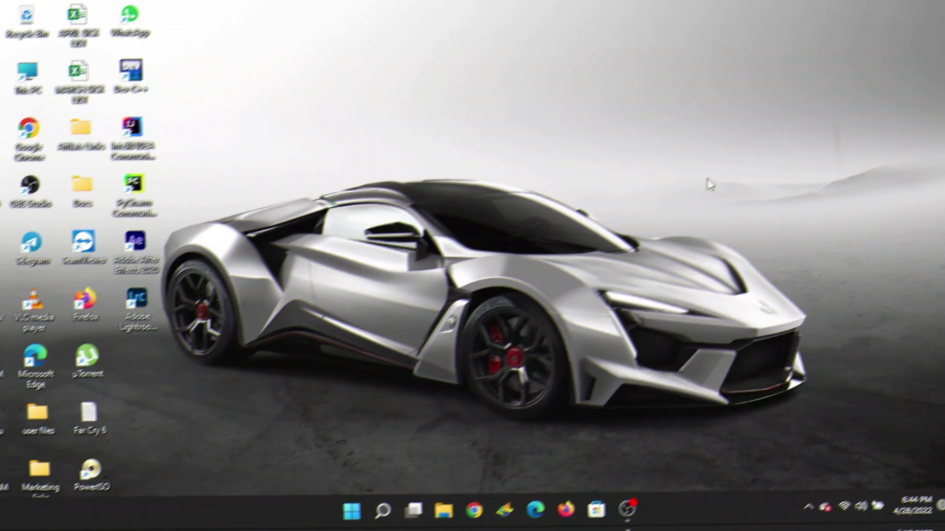
Return to the contents of New Volume (E:) through This PC.
right_click(709, 183)
left_click(710, 187)
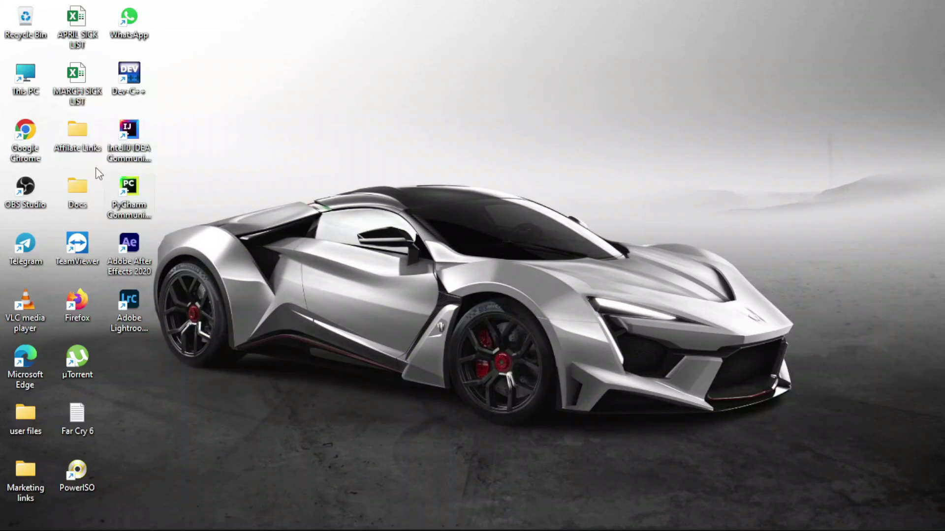
double_click(38, 89)
double_click(548, 240)
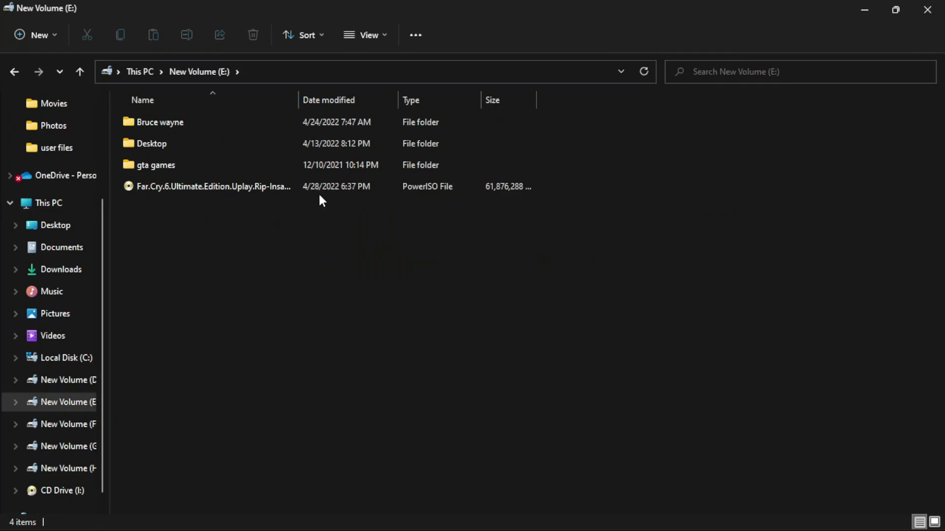
Set PowerISO's number of virtual drives to 1 from the Far Cry 6 image file.
right_click(277, 182)
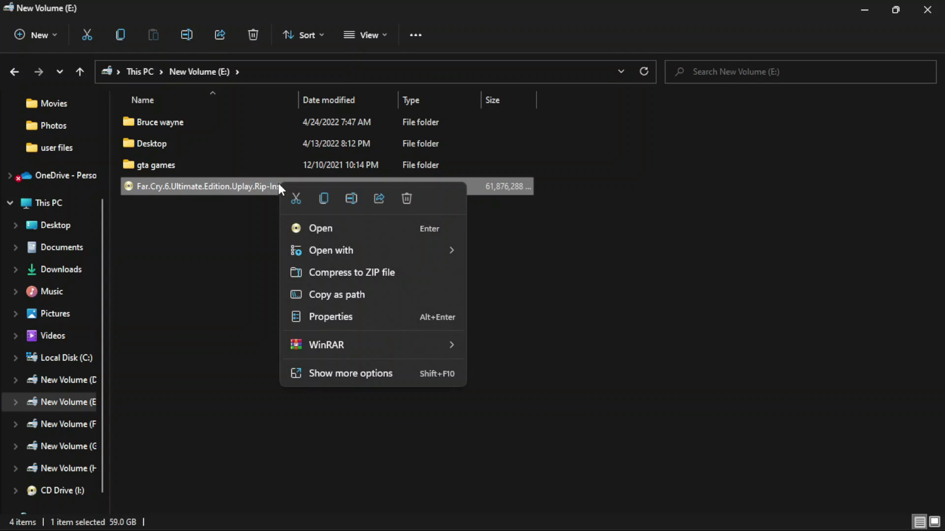
left_click(375, 373)
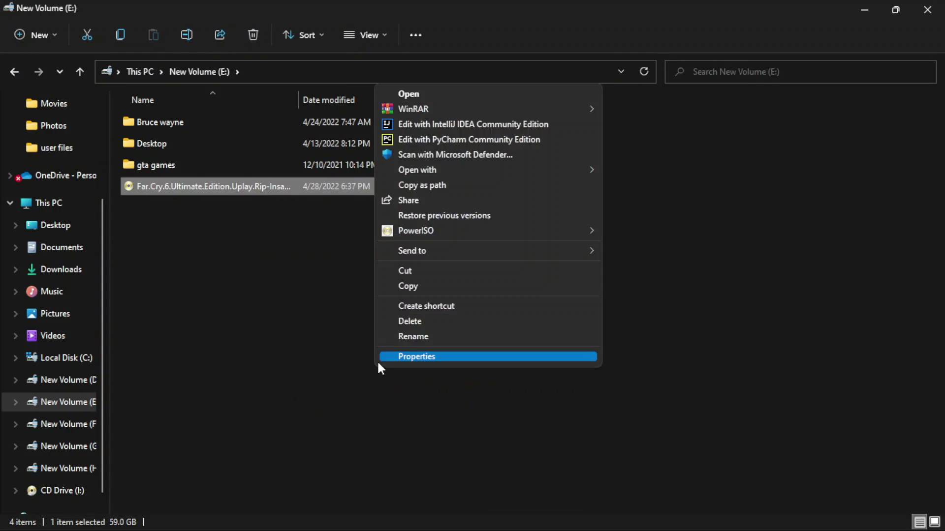
mouse_move(440, 252)
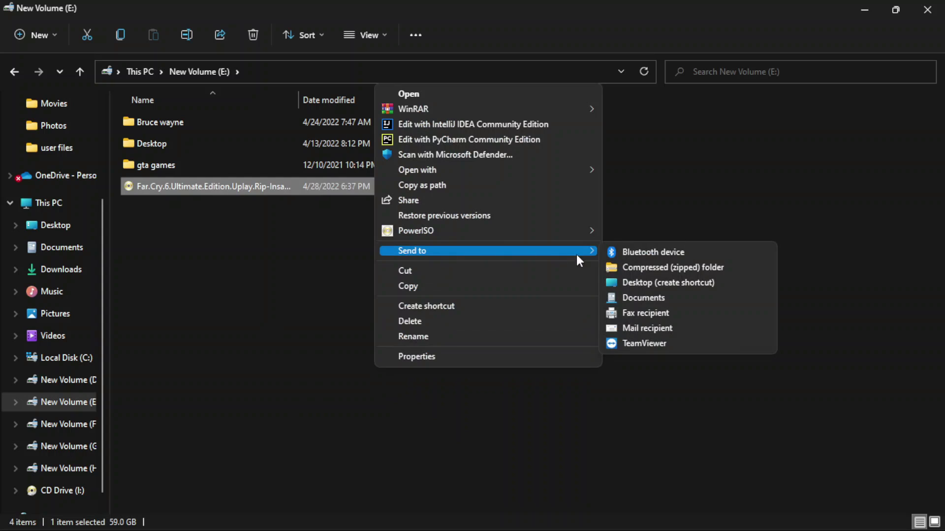
mouse_move(498, 231)
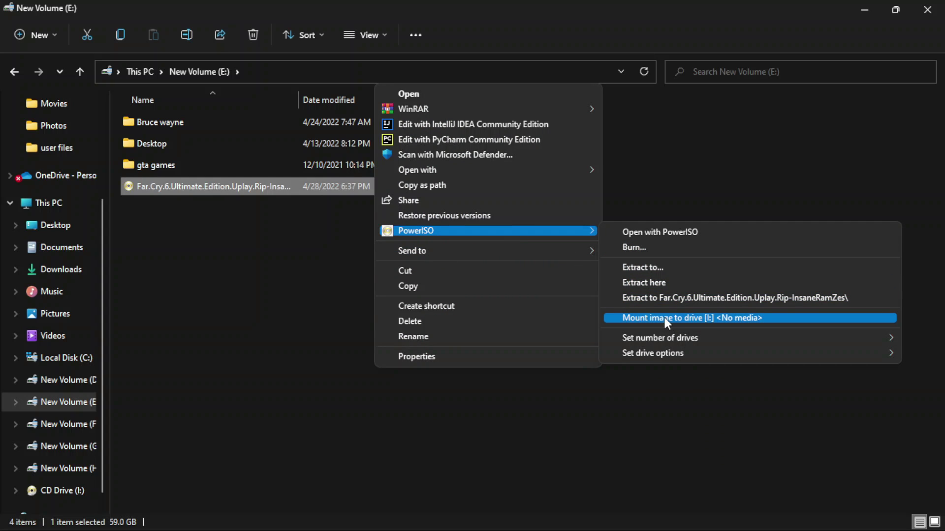
mouse_move(652, 334)
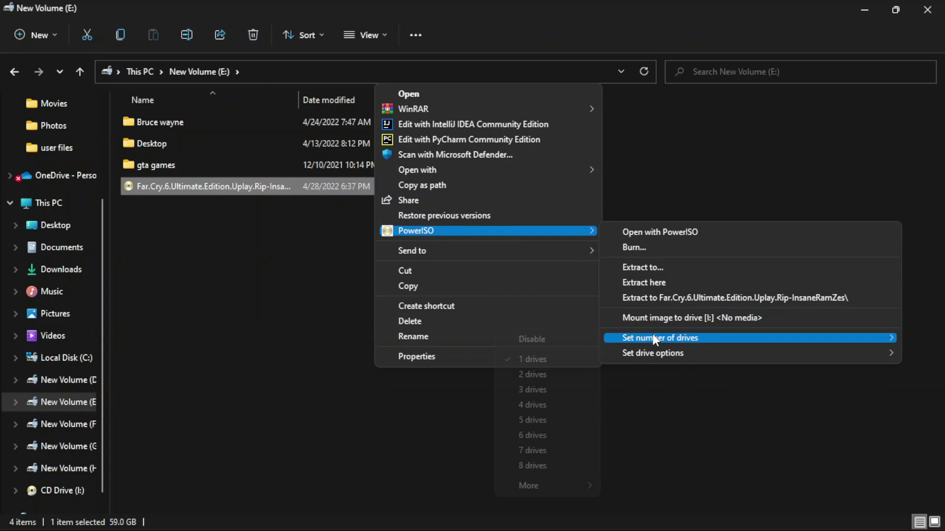
left_click(567, 359)
Mount the Far Cry 6 image to virtual drive I: with PowerISO.
right_click(382, 186)
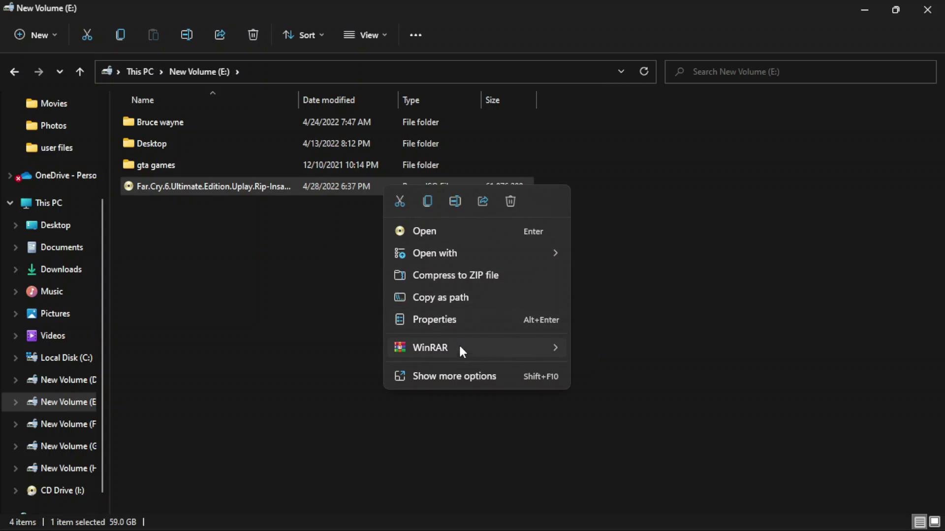
left_click(459, 383)
mouse_move(564, 335)
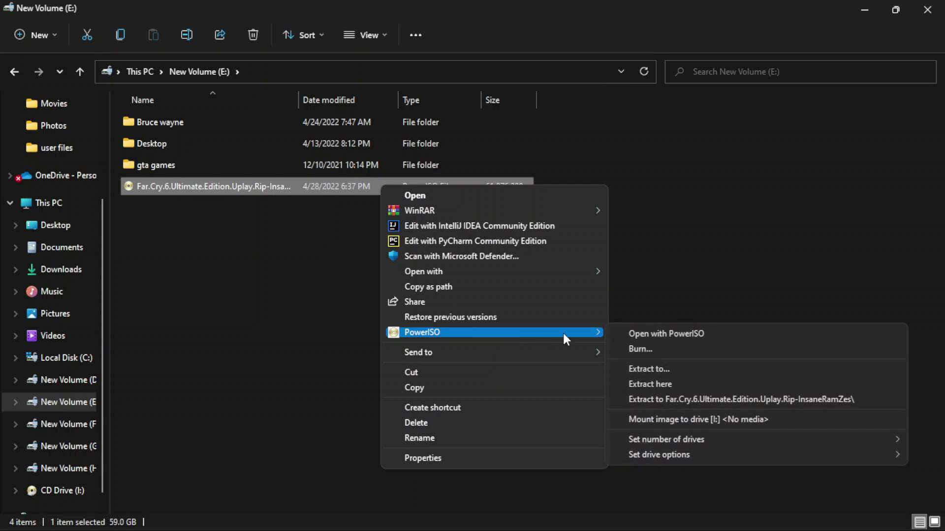
left_click(681, 420)
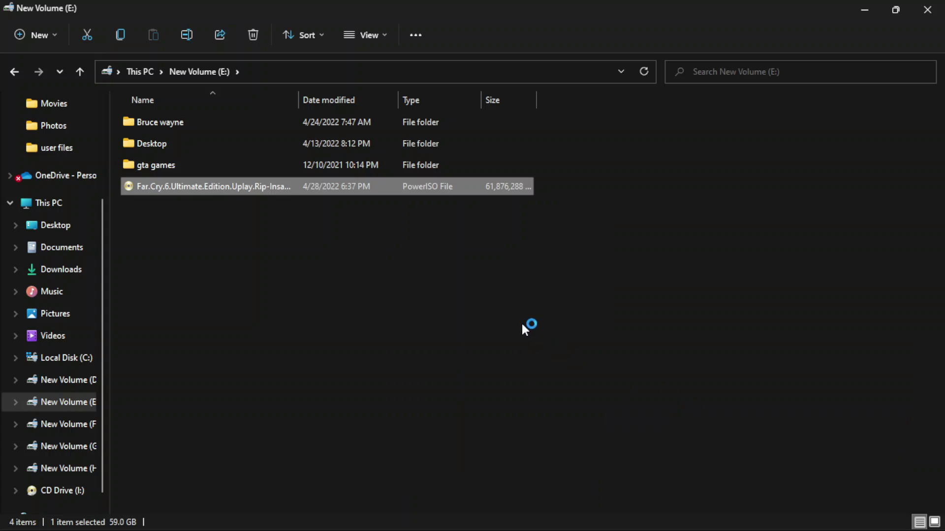
Open the mounted CD Drive (I:) from This PC and launch its Setup application.
key("alt+Up")
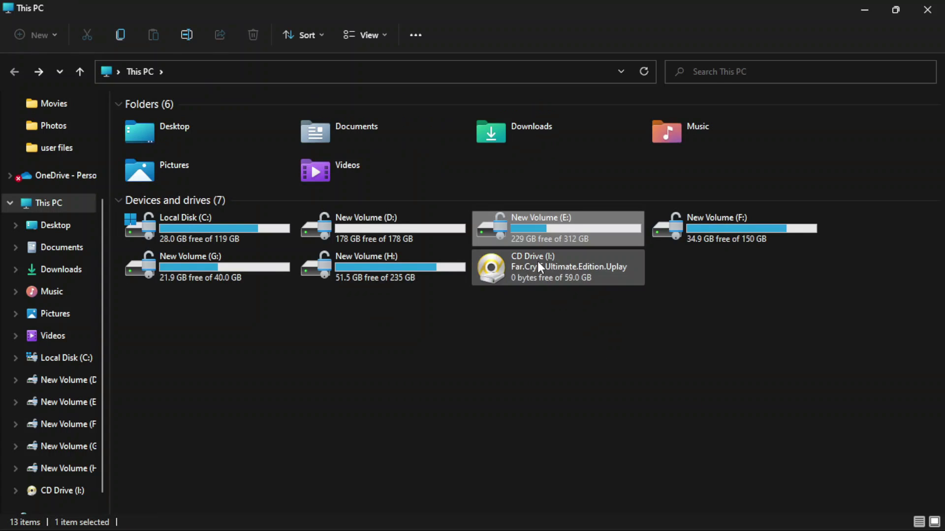
double_click(539, 266)
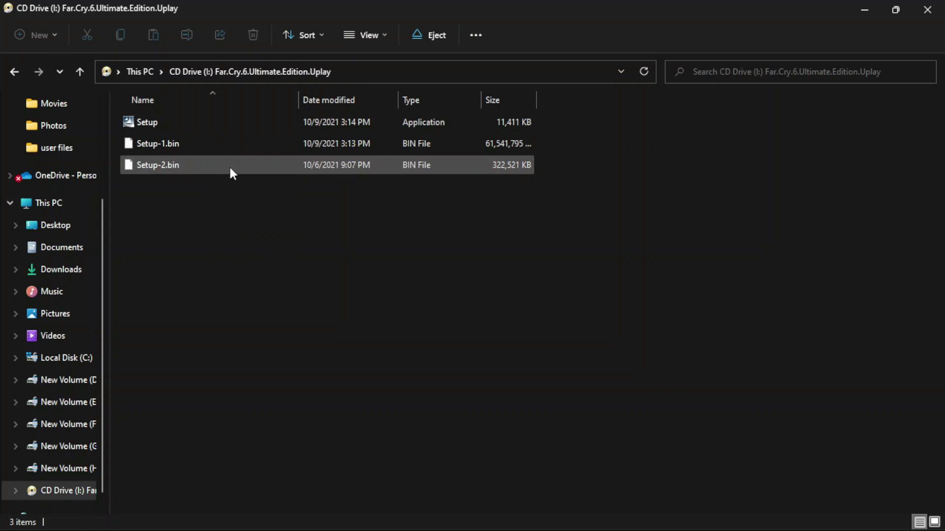
double_click(243, 122)
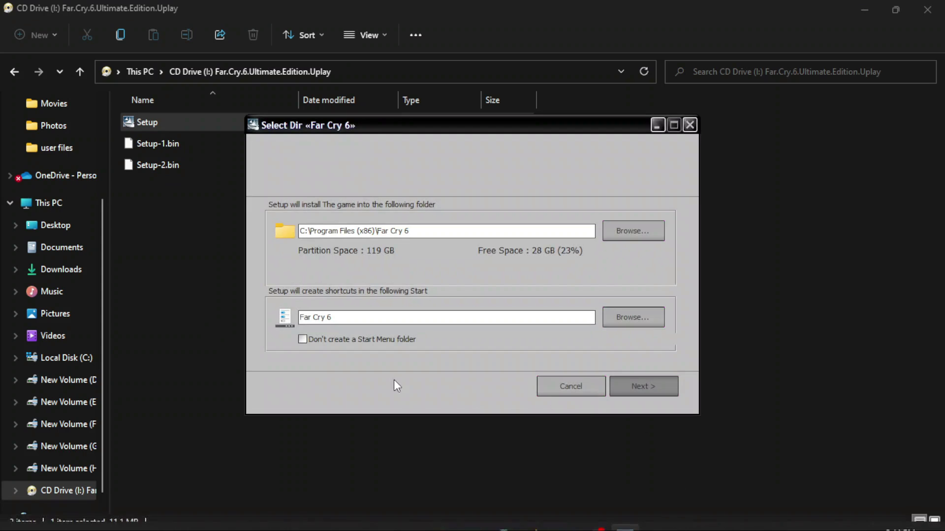
Set the game's install folder to E:\Far Cry 6, keep the Start Menu folder Far Cry 6 and start the installation.
left_click(632, 231)
scroll(432, 318, "down", 3)
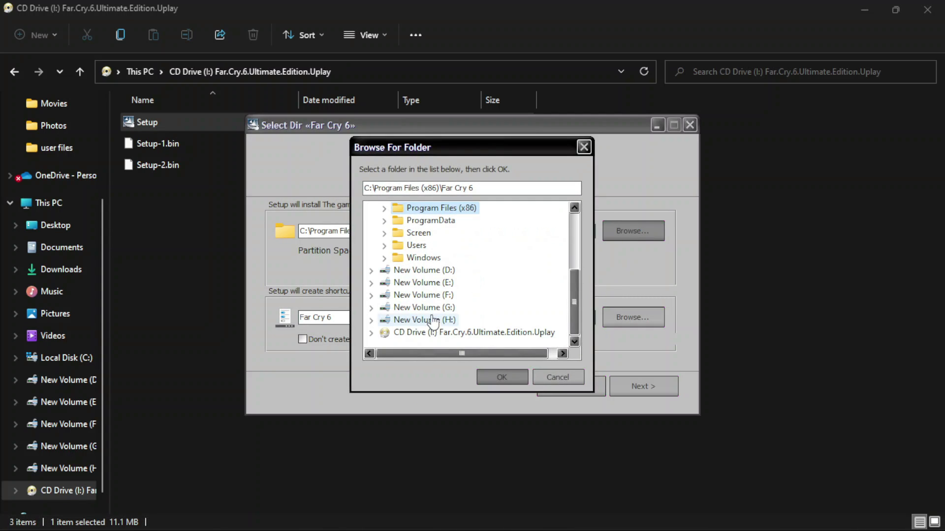
left_click(387, 297)
left_click(371, 283)
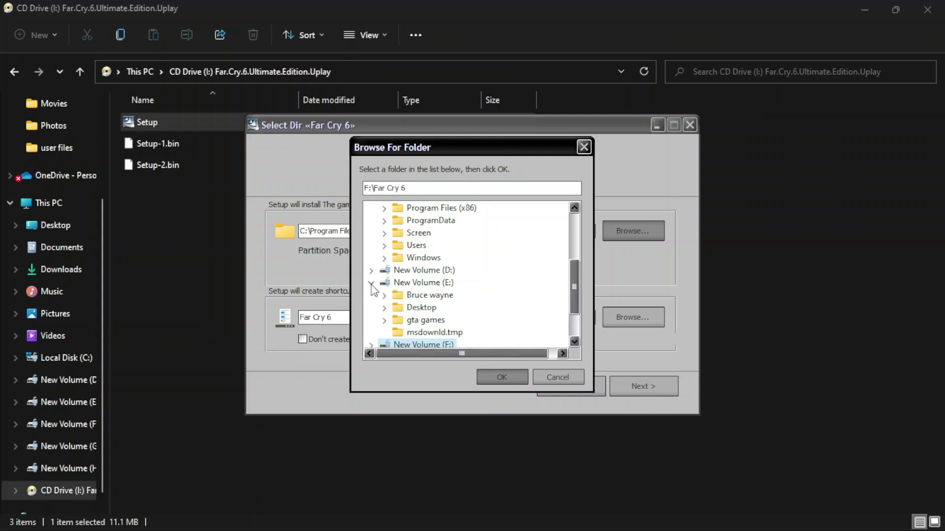
left_click(423, 282)
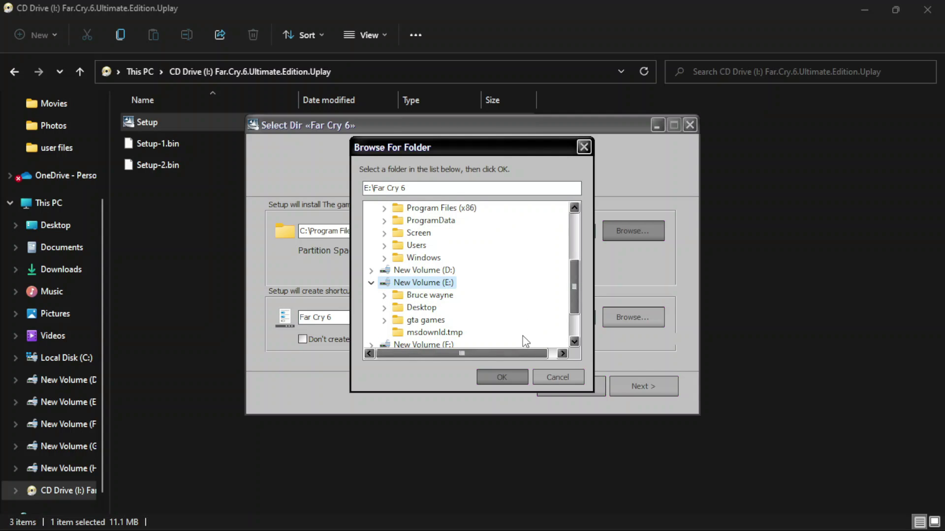
left_click(492, 376)
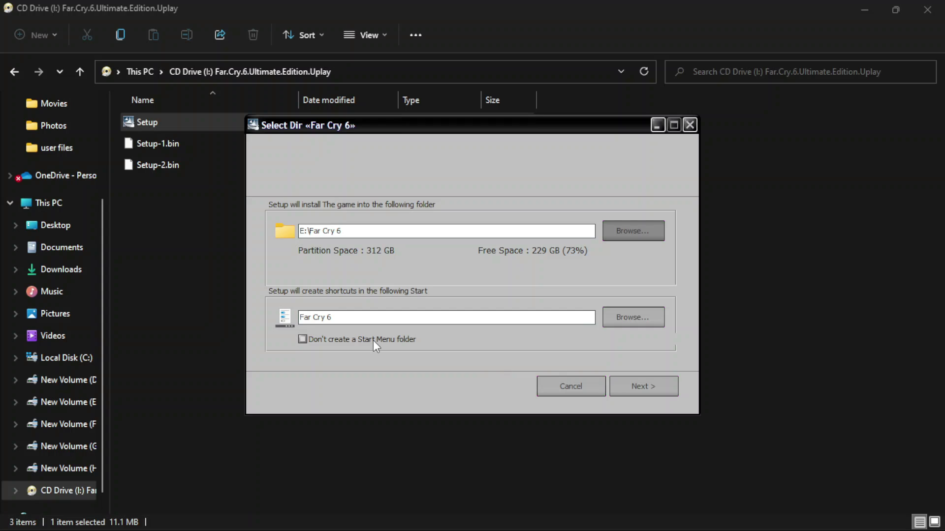
left_click(660, 386)
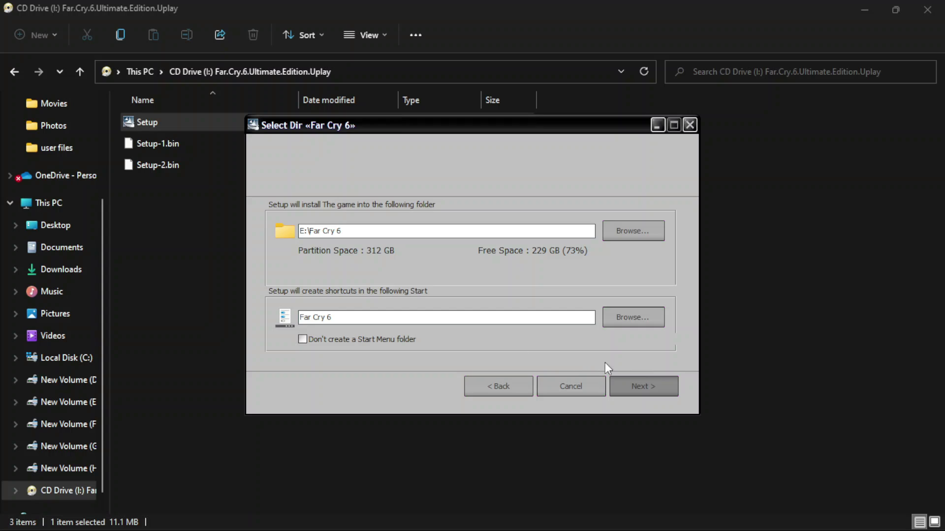
left_click(660, 388)
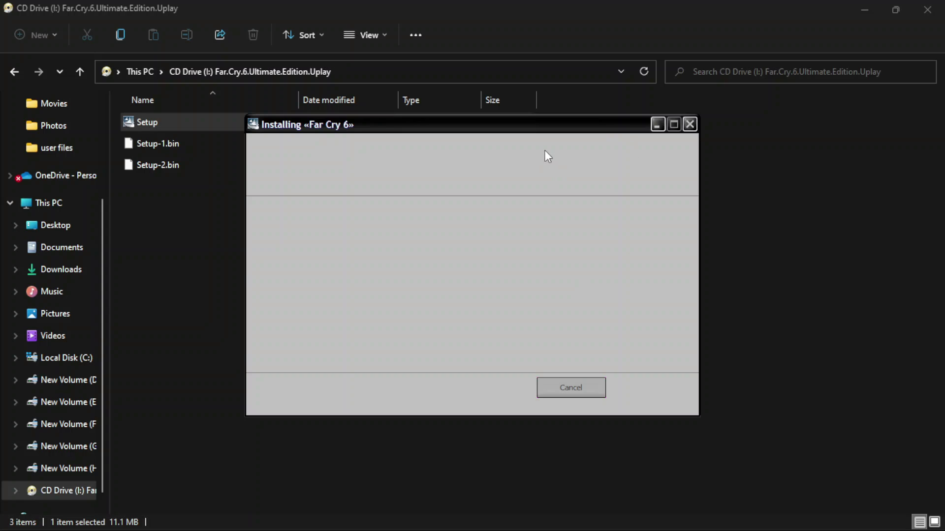
Minimize the file window behind the Far Cry 6 installer and move the installer window away from the desktop icons.
mouse_move(691, 511)
left_click(858, 7)
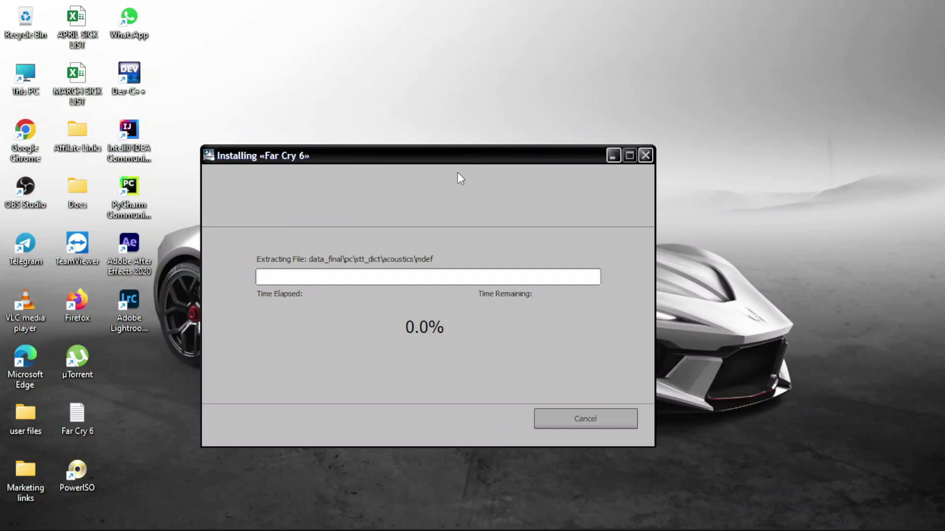
left_click_drag(460, 154, 575, 122)
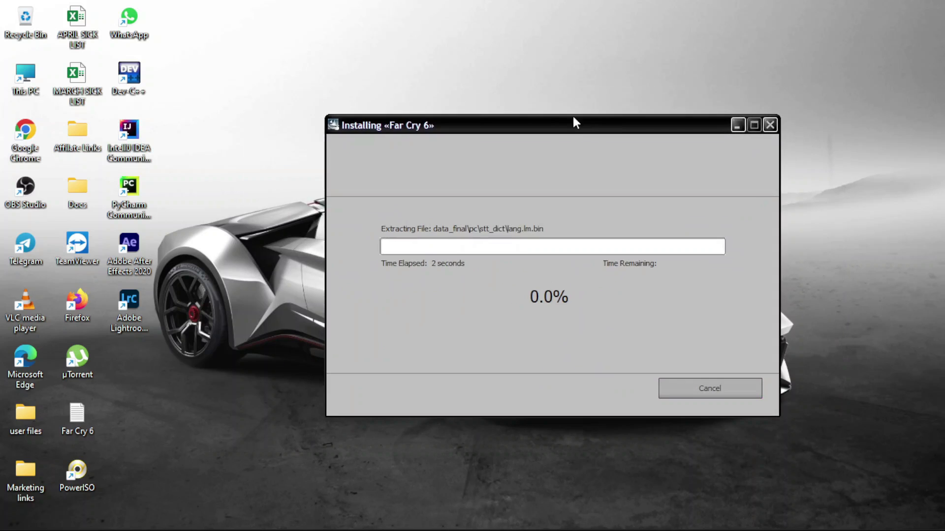
right_click(859, 188)
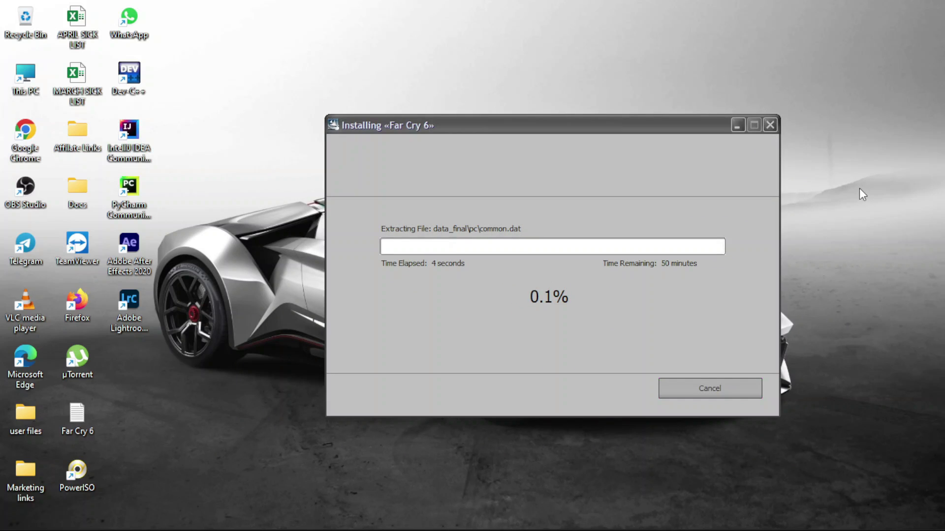
left_click(783, 248)
left_click_drag(545, 133, 481, 118)
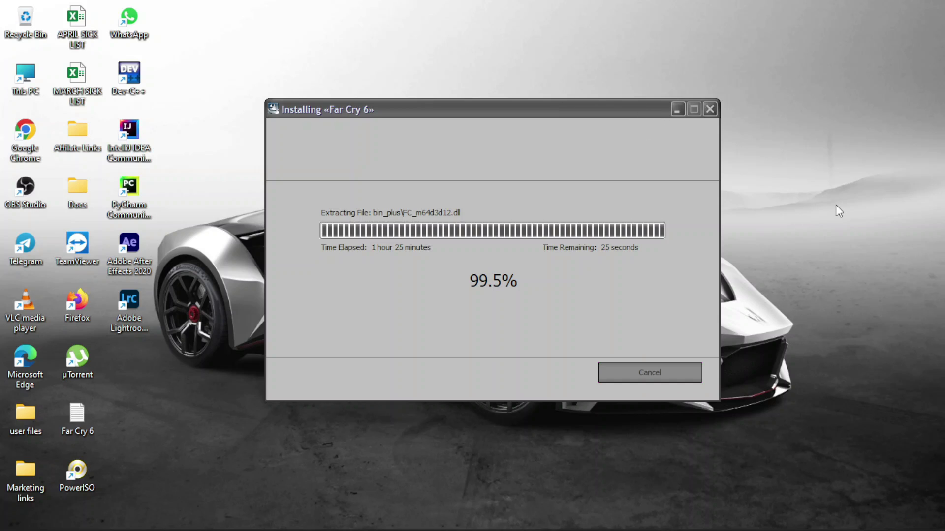
mouse_move(712, 524)
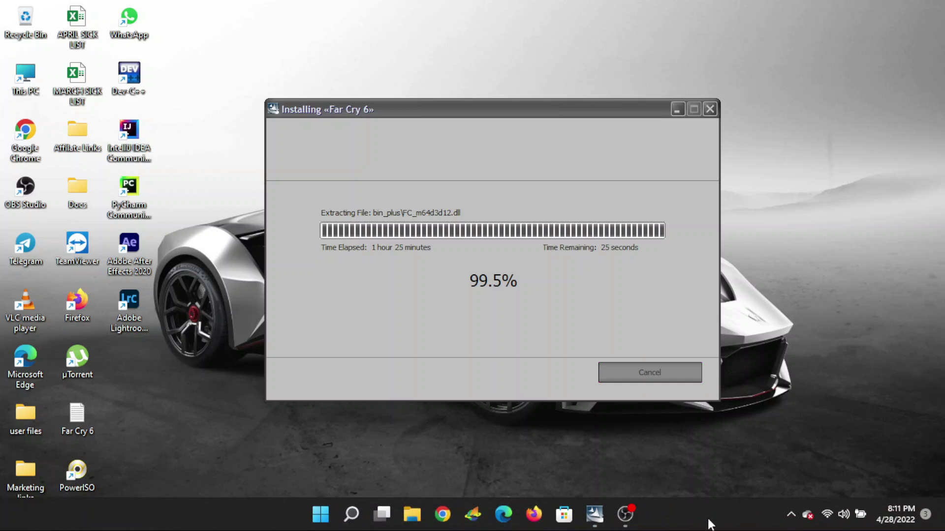
left_click(621, 515)
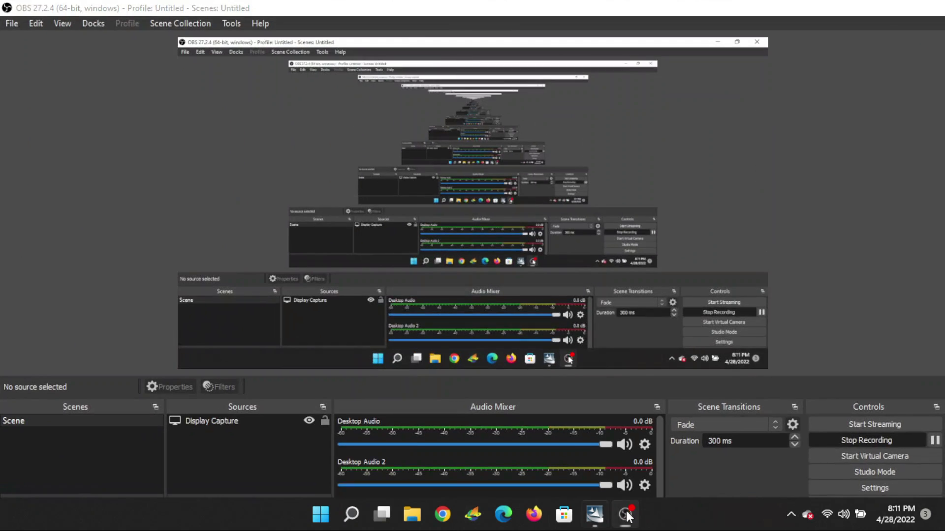
left_click(625, 514)
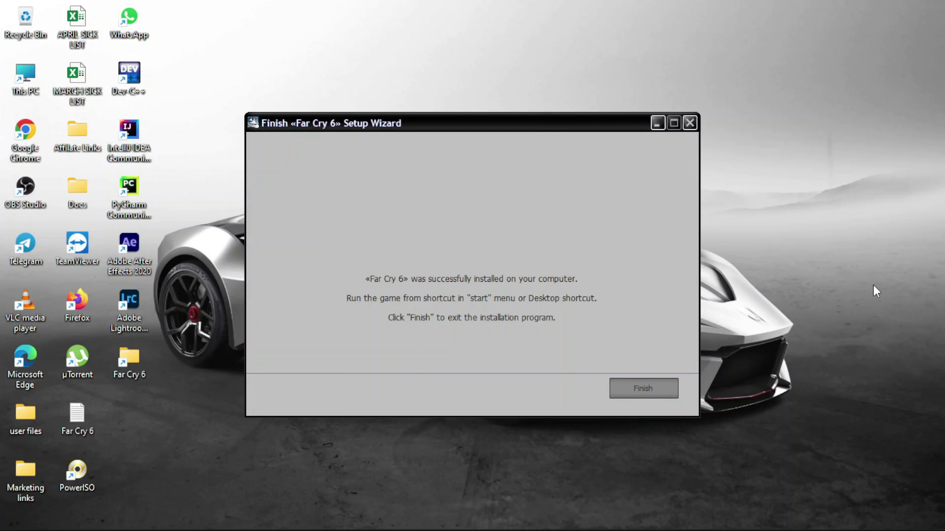
Finish and close the Far Cry 6 setup wizard.
left_click(658, 386)
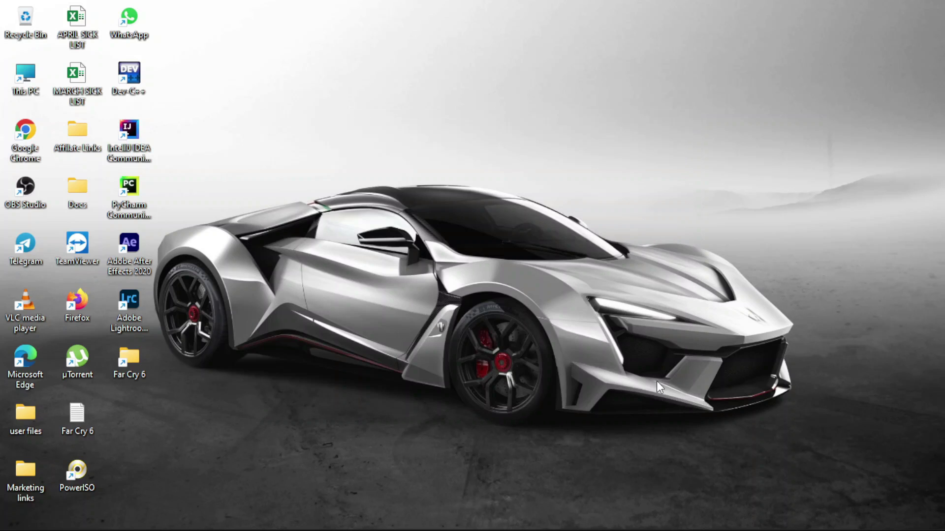
right_click(811, 173)
left_click(758, 210)
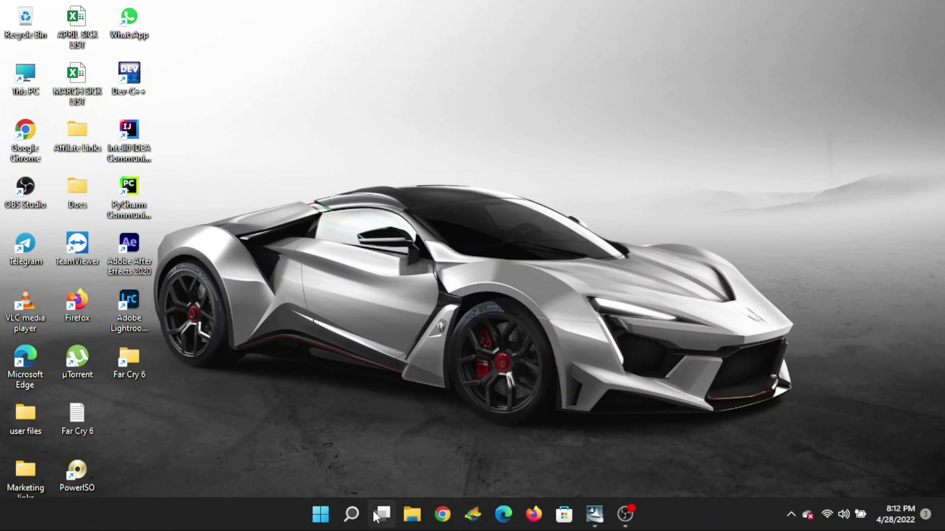
left_click(345, 511)
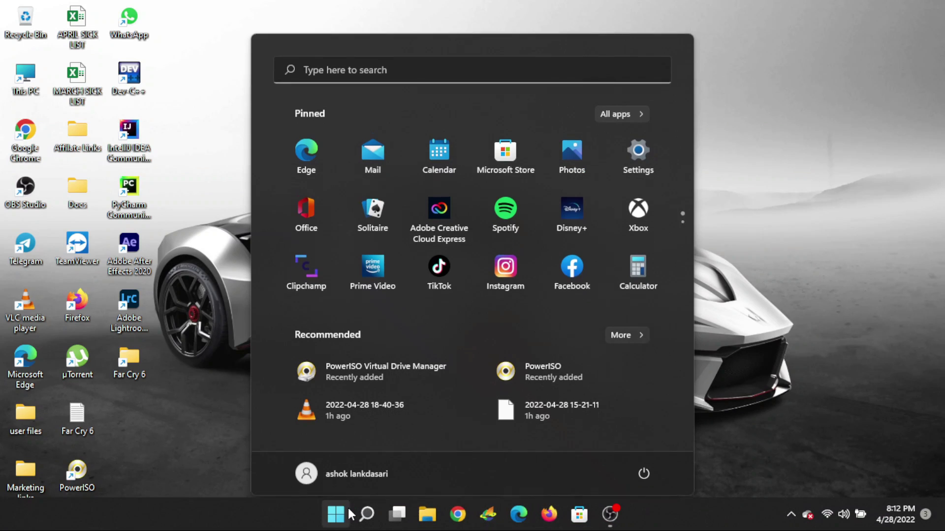
left_click(336, 514)
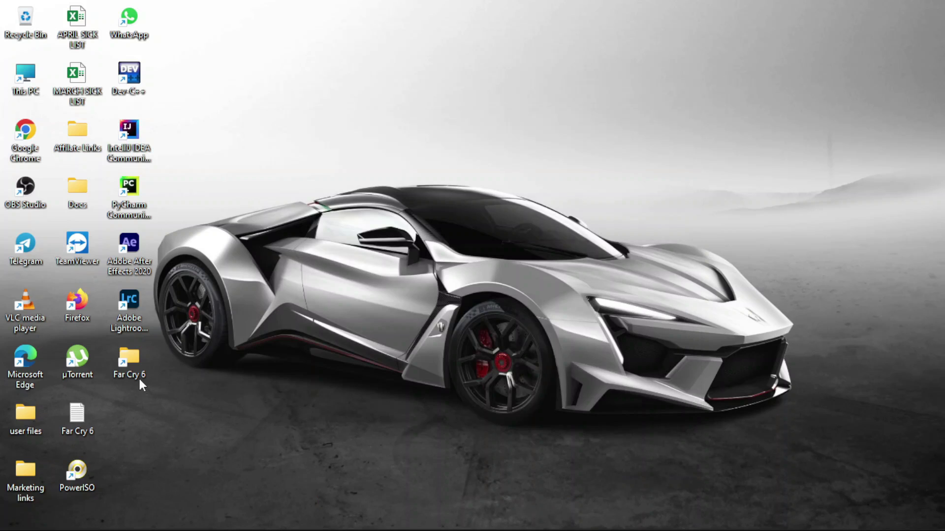
Create a desktop shortcut to the FarCry6 application in the installed game's bin folder and close the folder window.
double_click(137, 374)
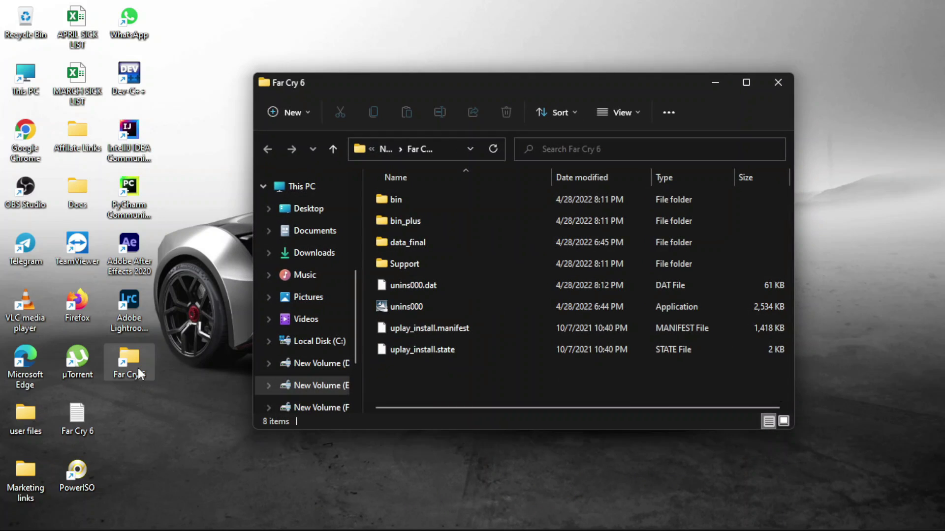
double_click(459, 197)
right_click(478, 346)
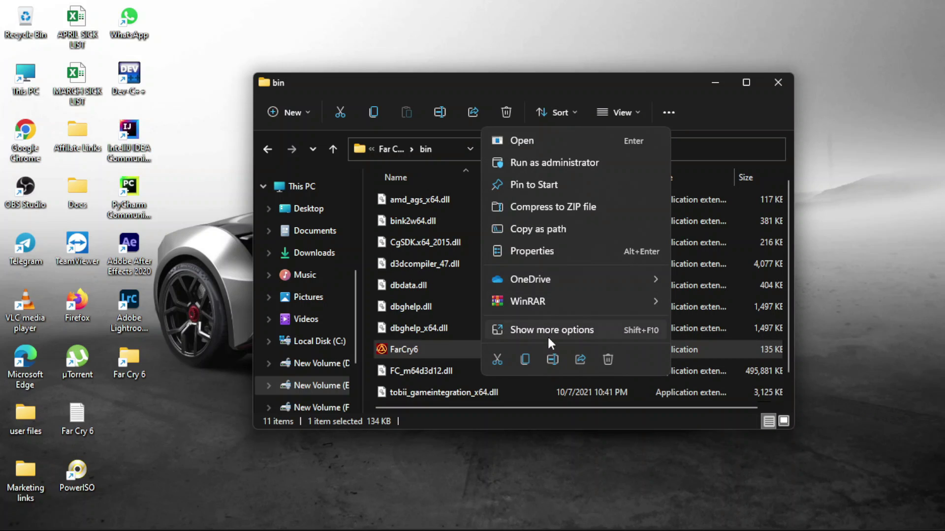
left_click(547, 331)
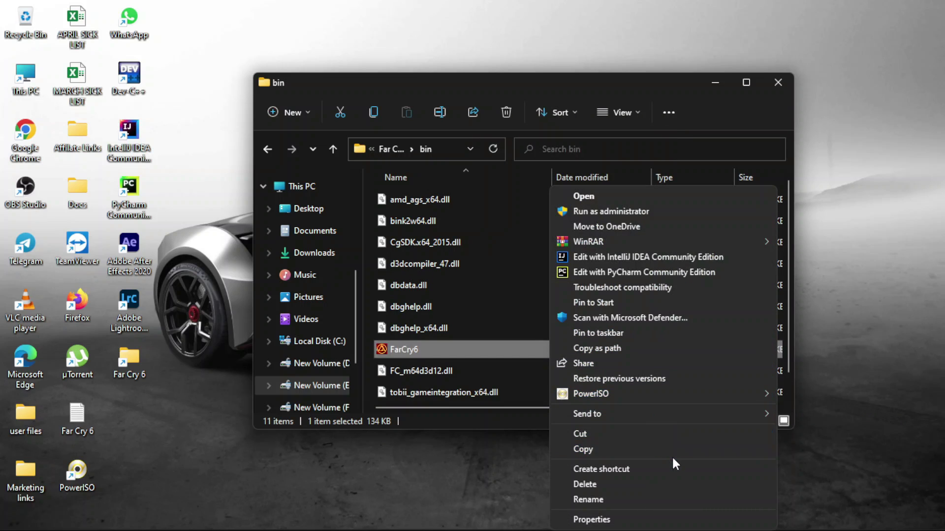
mouse_move(675, 414)
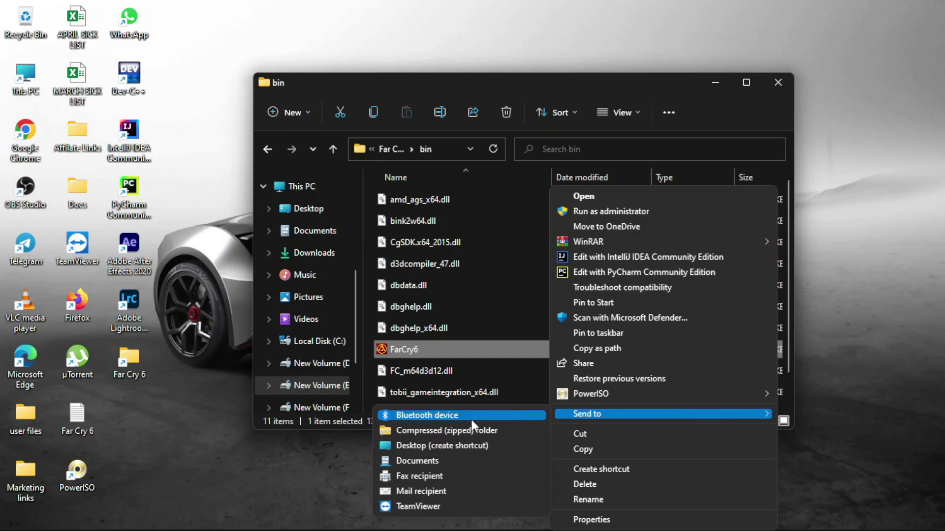
left_click(464, 446)
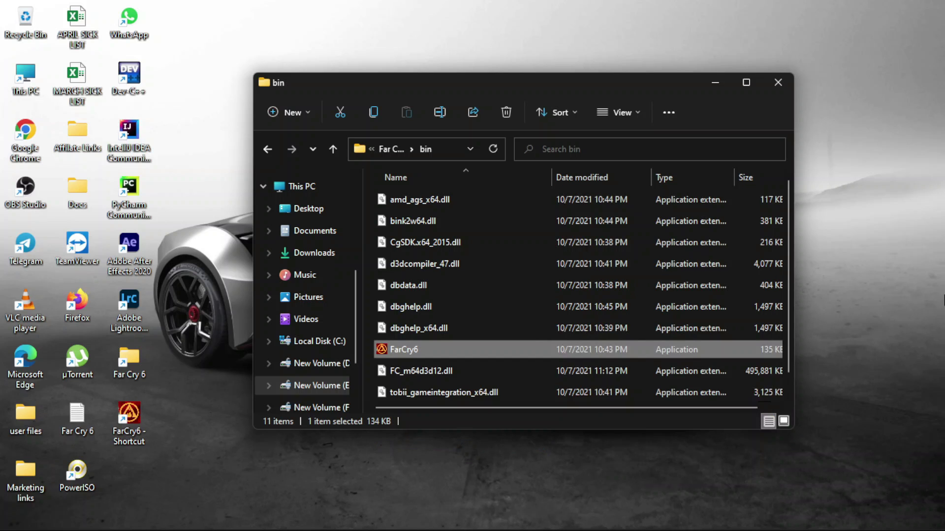
left_click(777, 83)
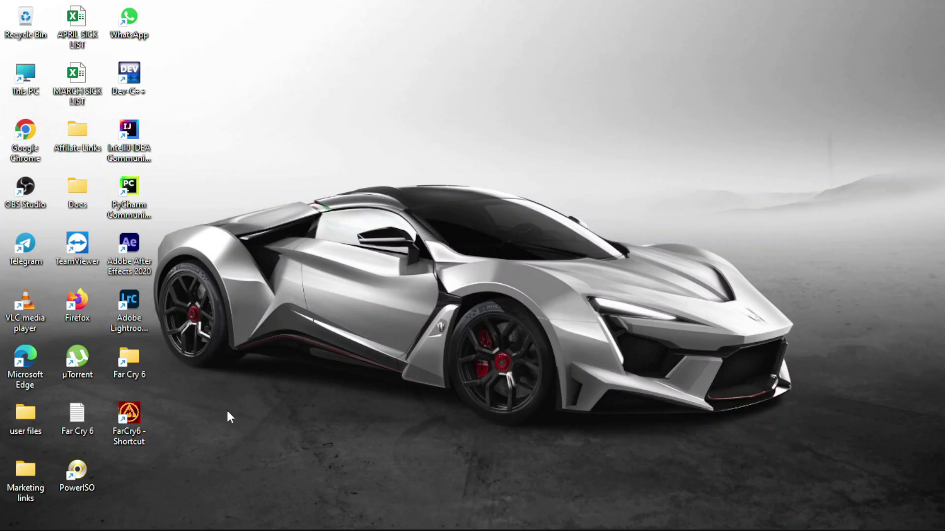
Rename the new game shortcut on the desktop as FarCry6 and launch the game from it.
right_click(140, 418)
left_click(179, 407)
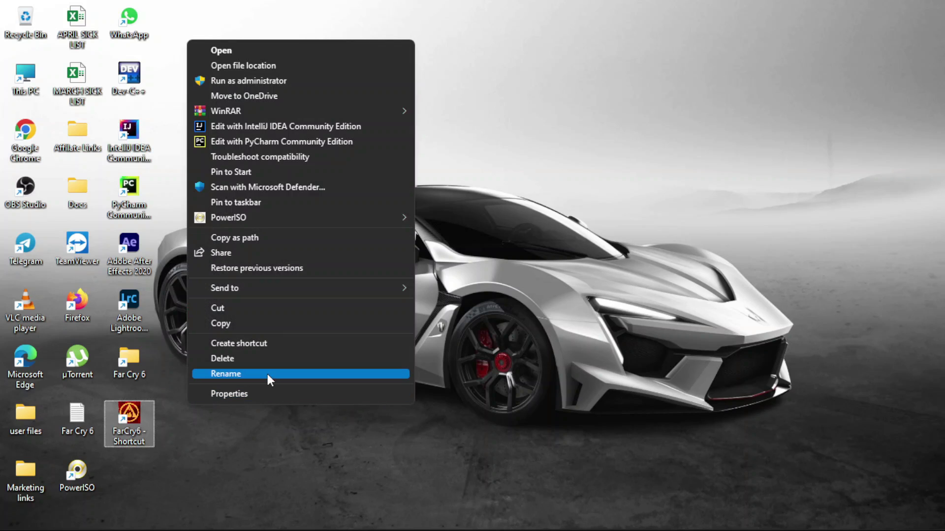
left_click(267, 378)
key("End")
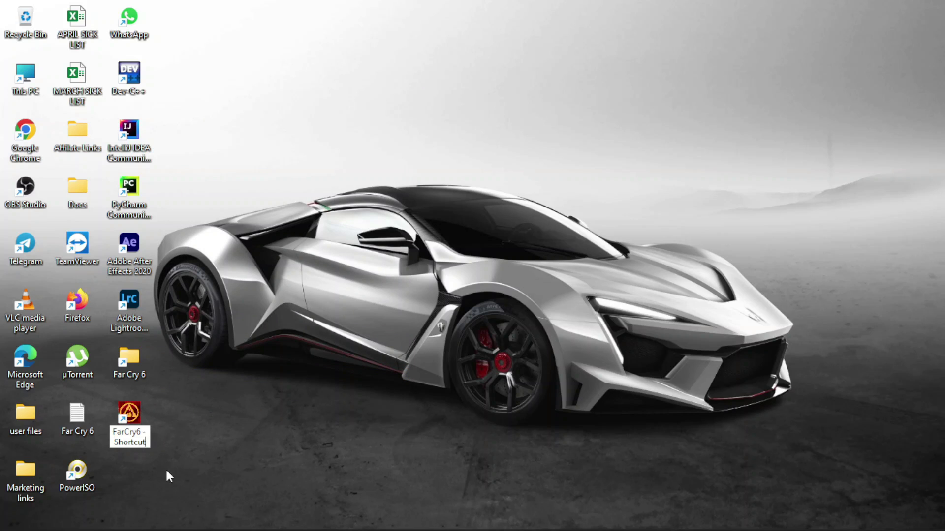
key("BackSpace")
key("BackSpace")
key("BackSpace")
key("BackSpace")
key("BackSpace")
key("BackSpace")
key("BackSpace")
key("BackSpace")
key("BackSpace")
key("BackSpace")
key("BackSpace")
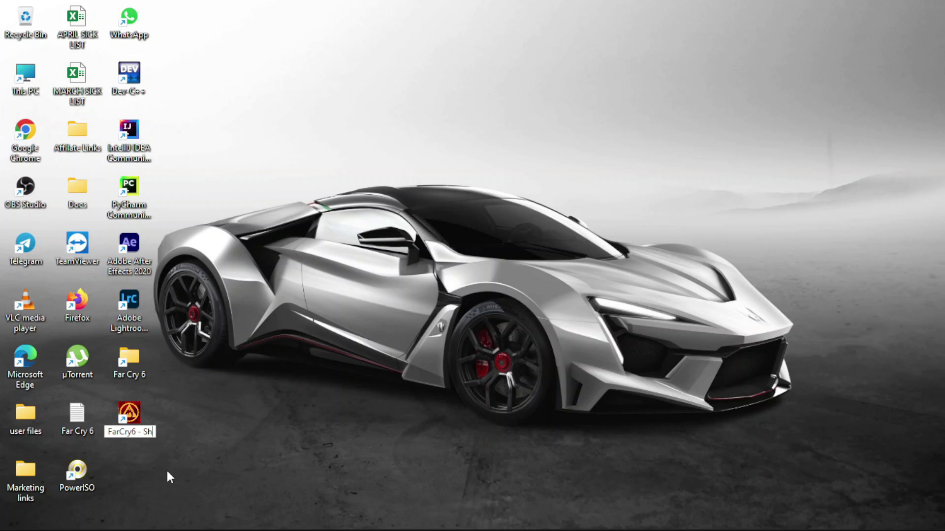
key("Return")
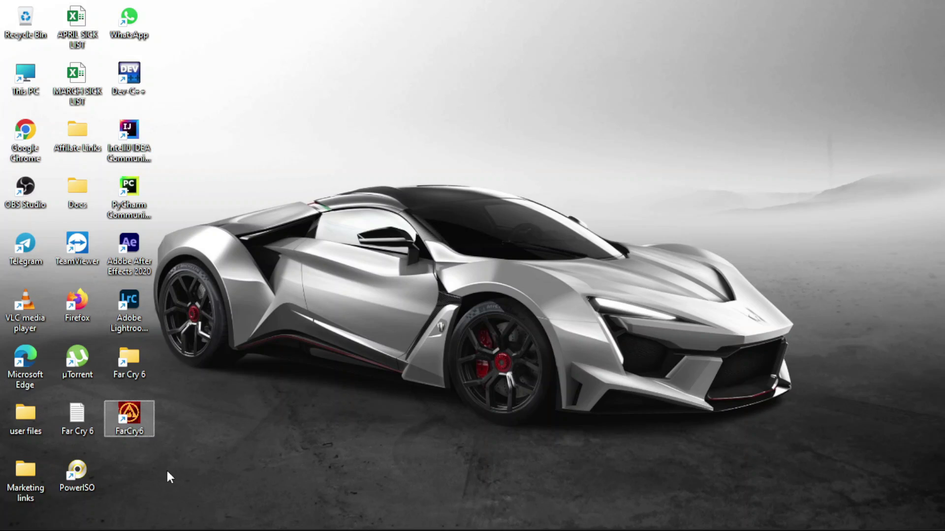
double_click(128, 417)
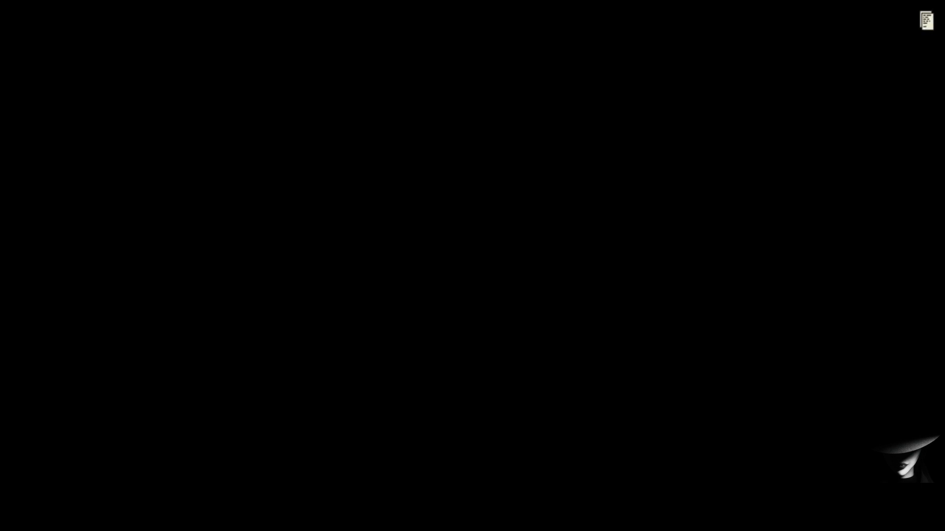